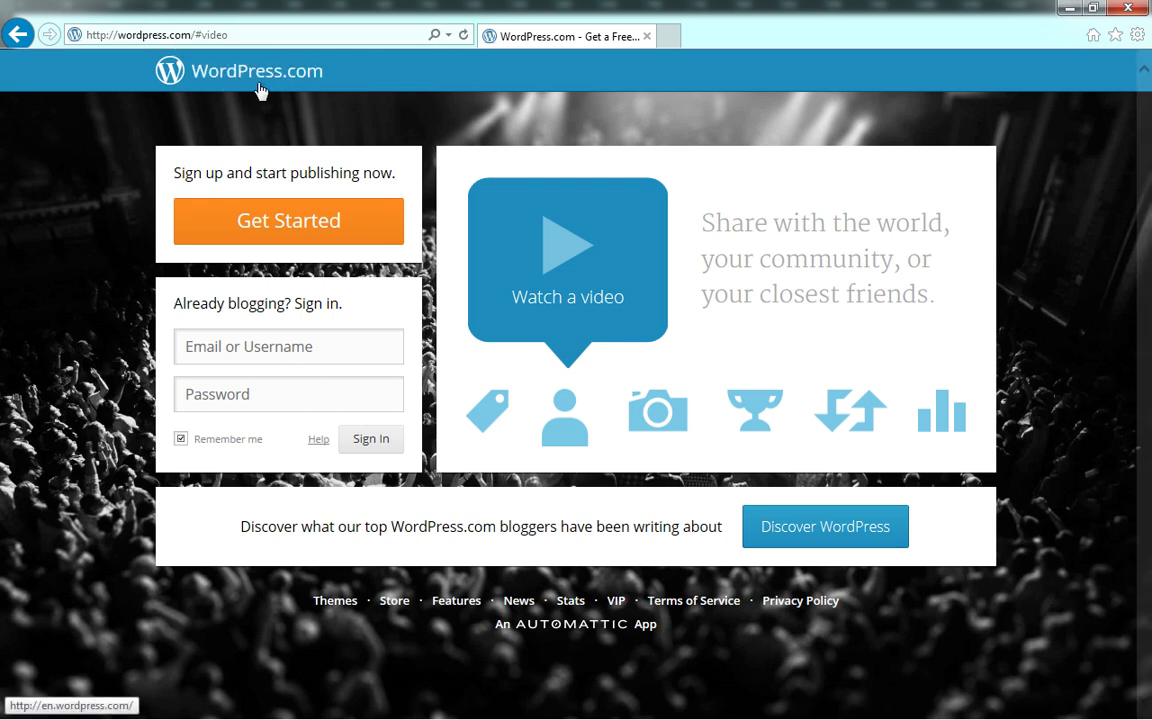
Open the Get Started sign-up form and scroll to the upgrade table and back
left_click(303, 35)
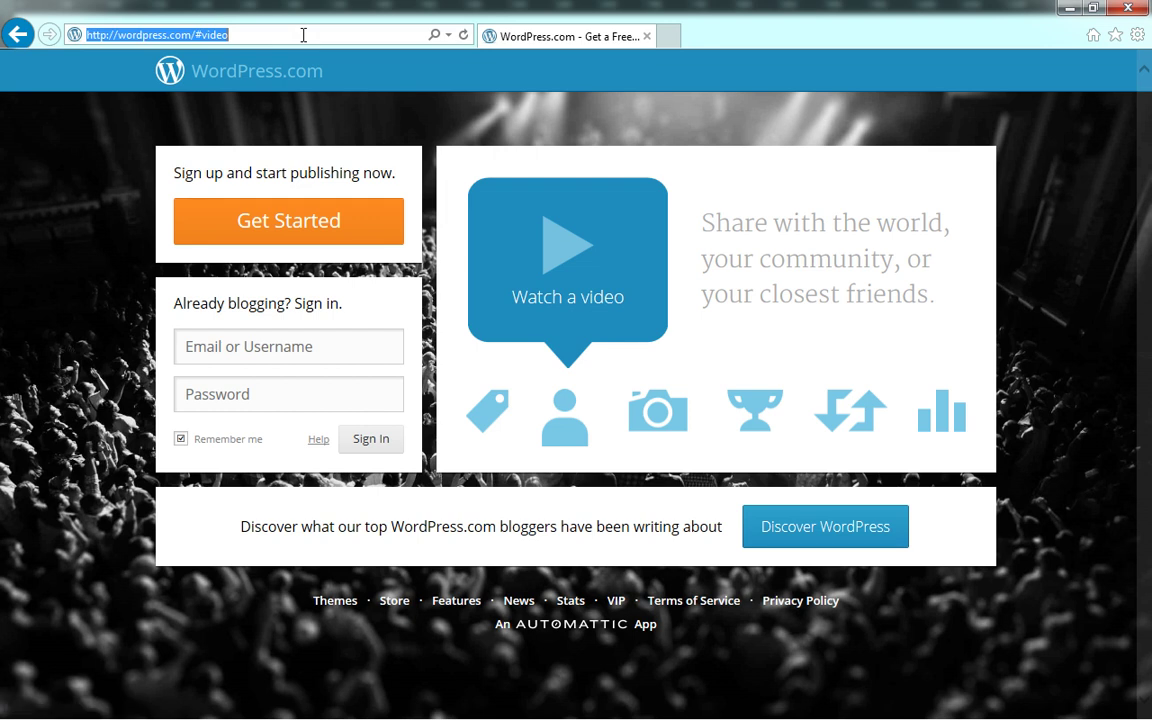
left_click(303, 35)
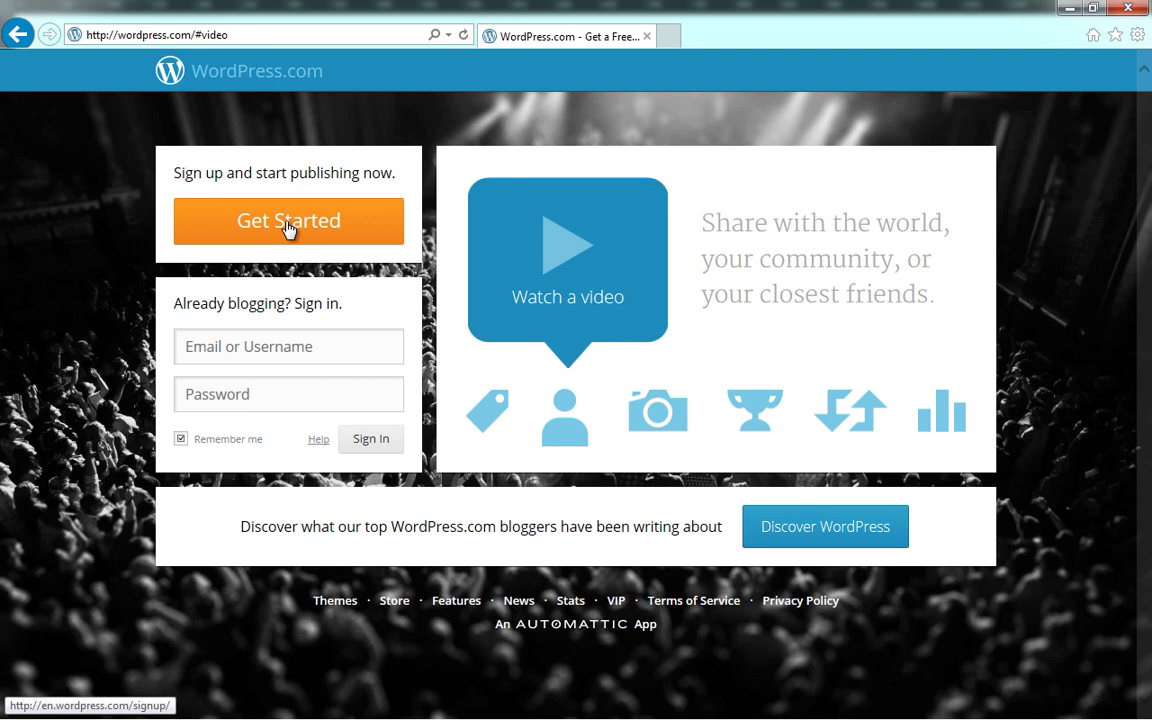
left_click(288, 228)
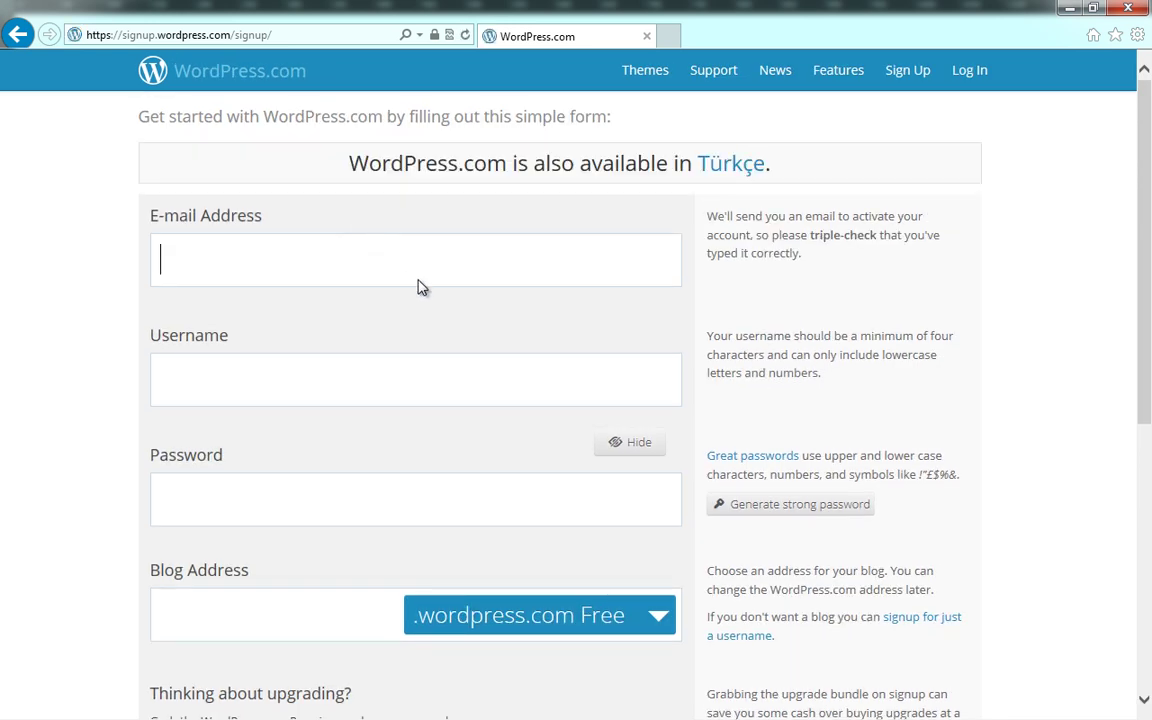
scroll(404, 260, "down", 5)
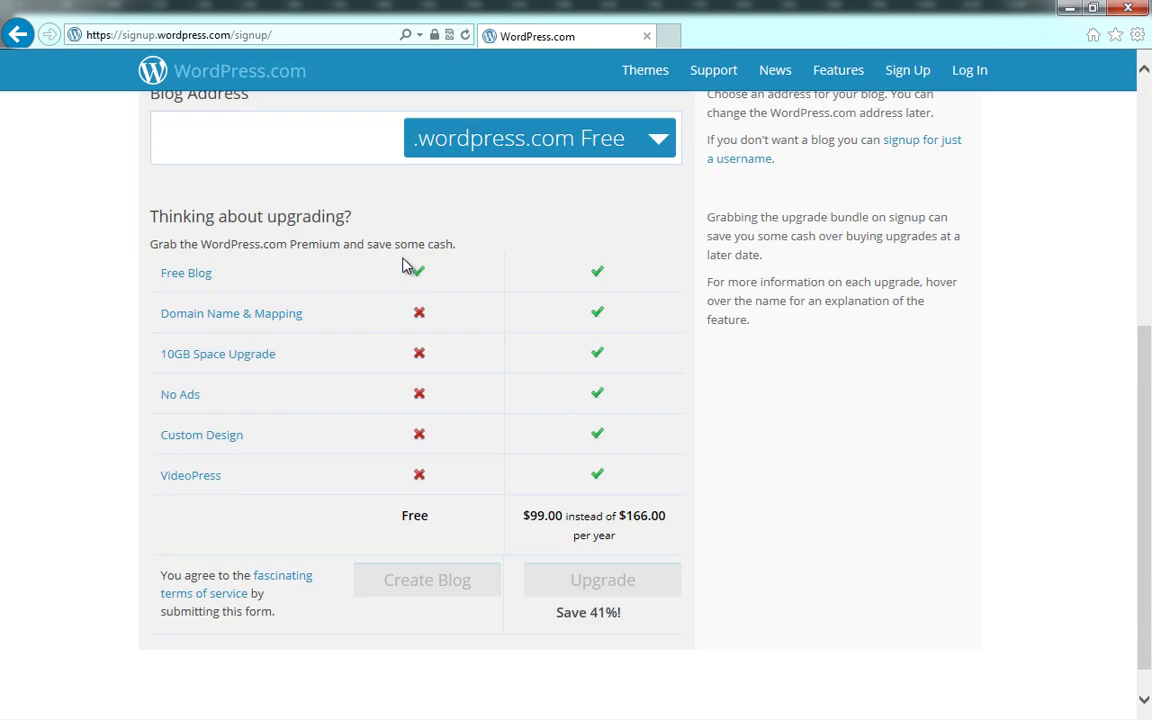
scroll(404, 262, "up", 5)
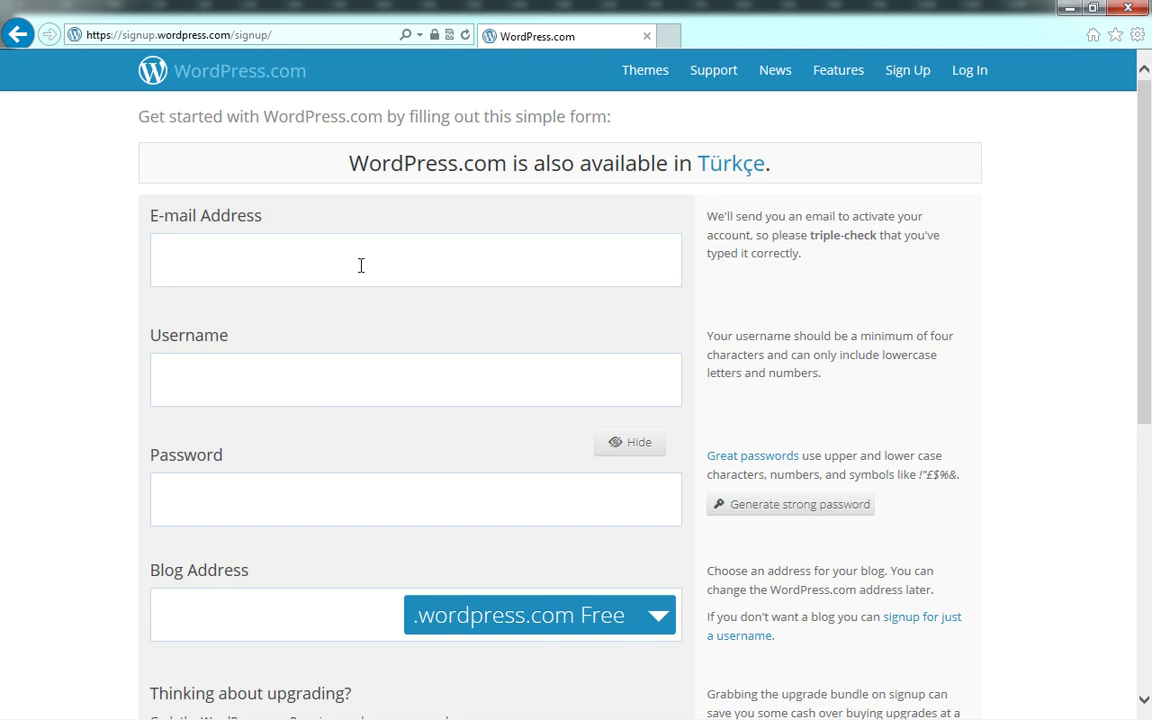
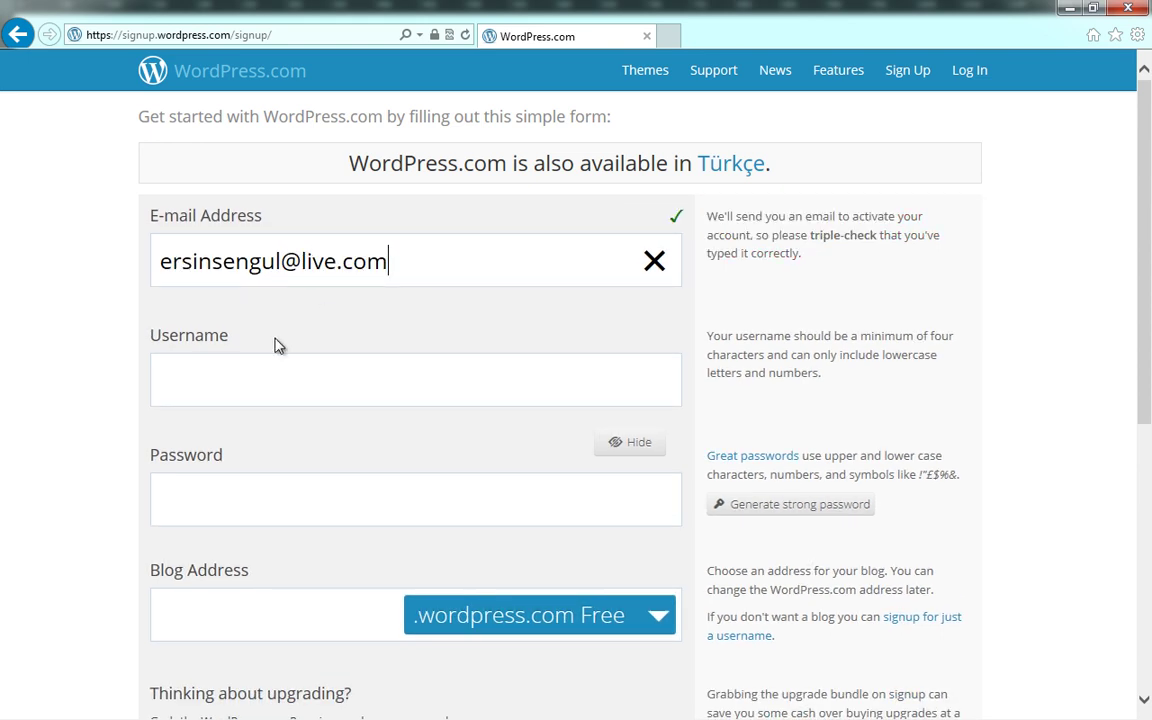
Enter the account e-mail address and a username so both pass validation
left_click(240, 380)
left_click(345, 380)
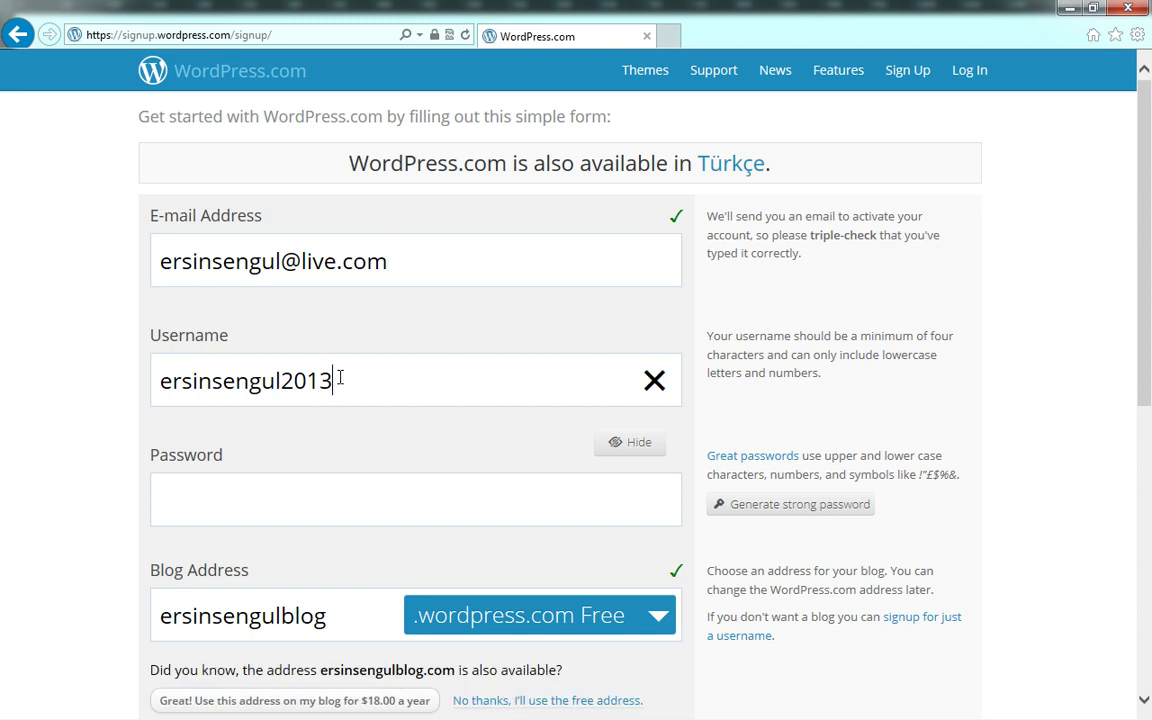
left_click(363, 419)
scroll(358, 410, "down", 2)
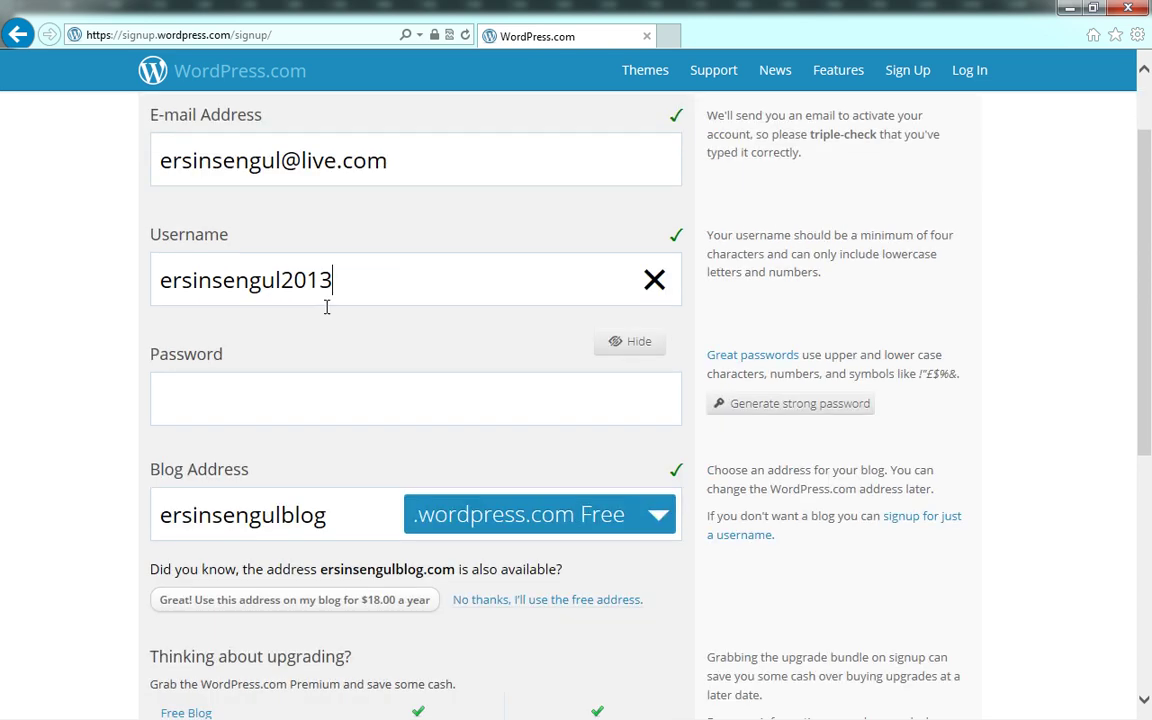
left_click_drag(341, 279, 83, 273)
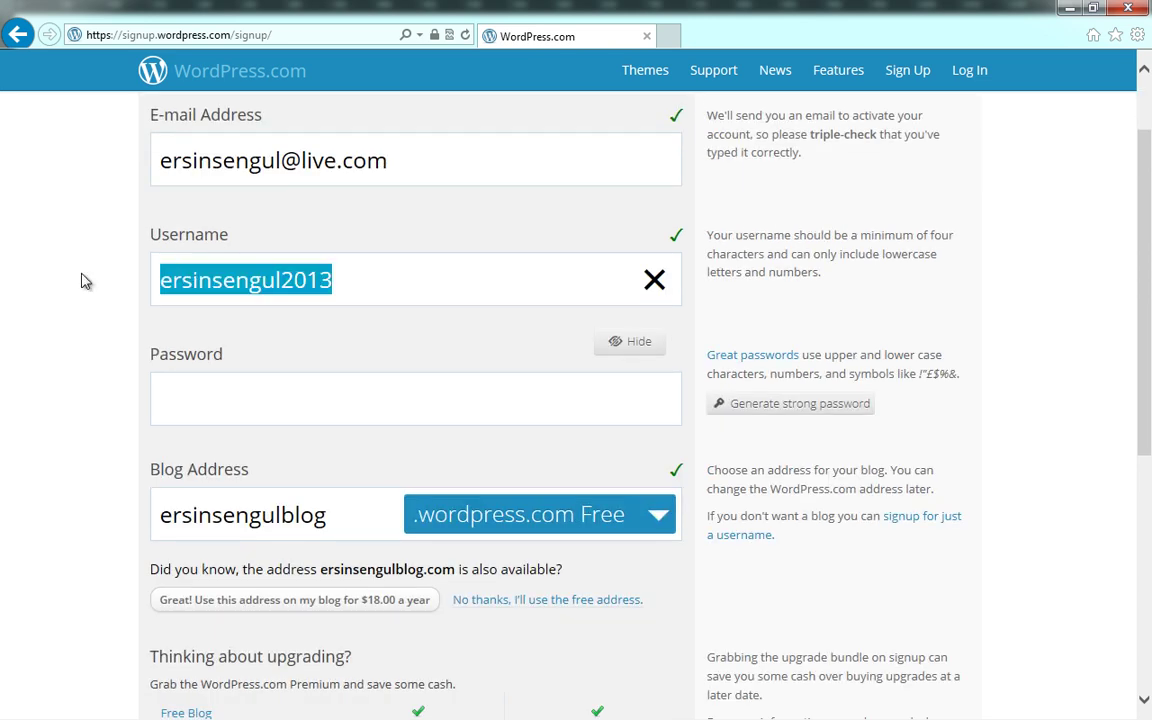
left_click(305, 280)
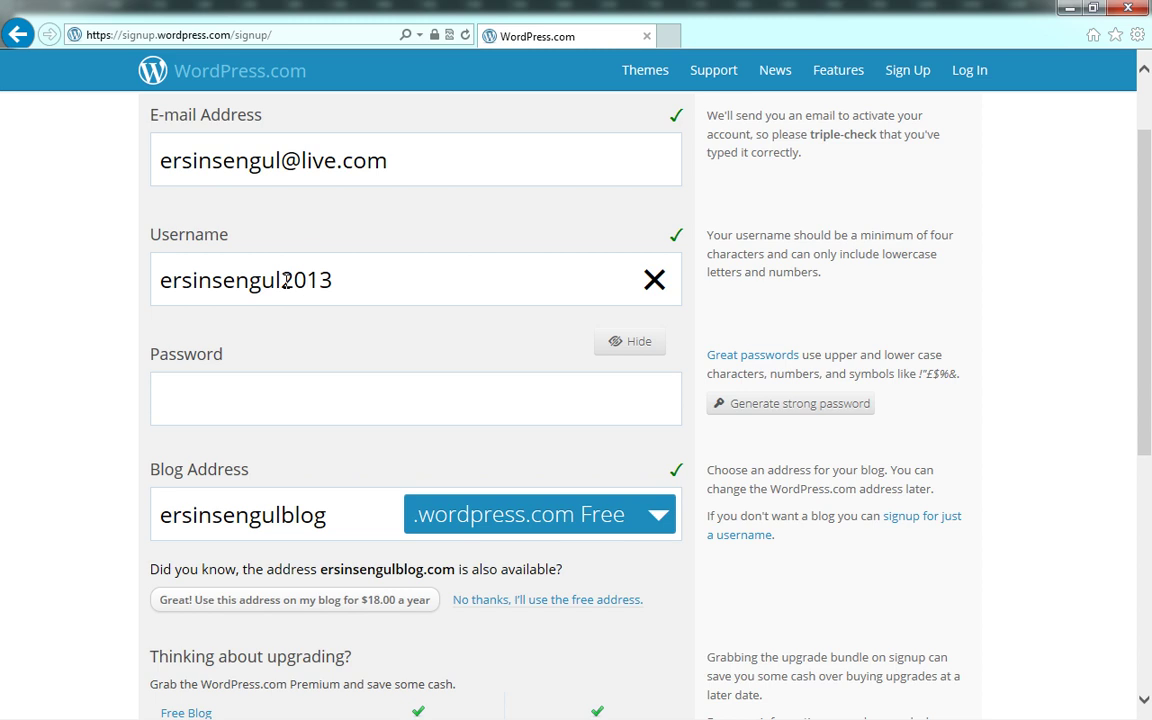
Enter the account password, masked with Hide, so it is accepted
left_click(329, 392)
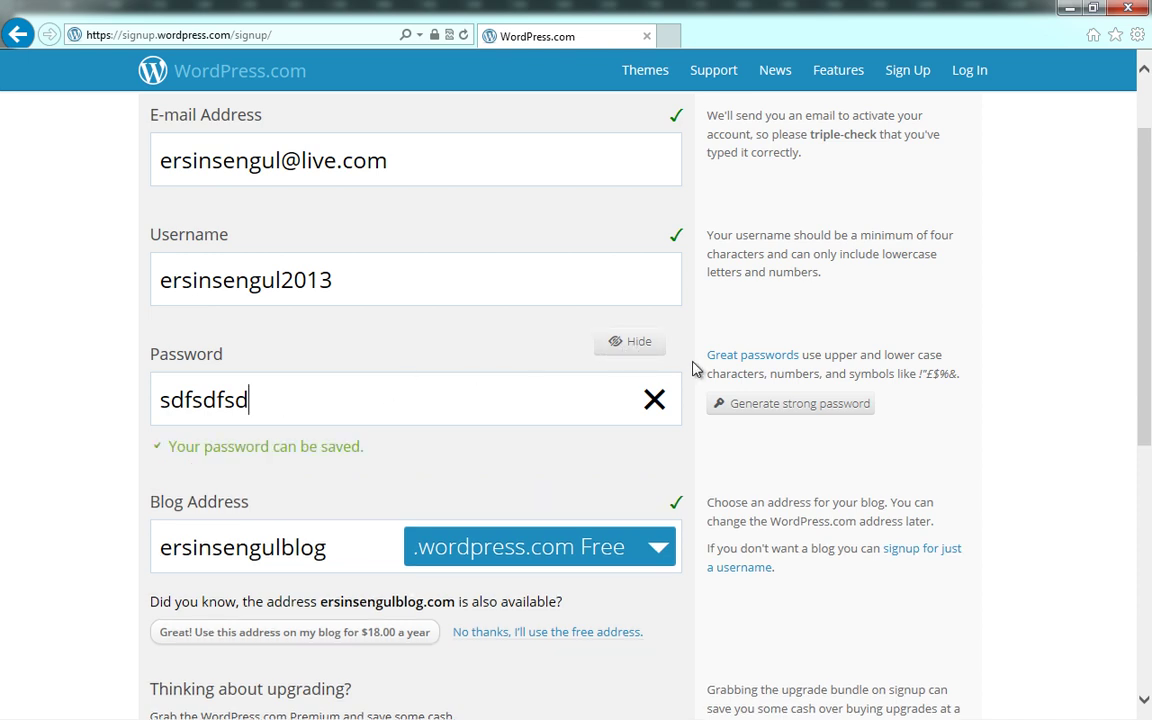
left_click(636, 345)
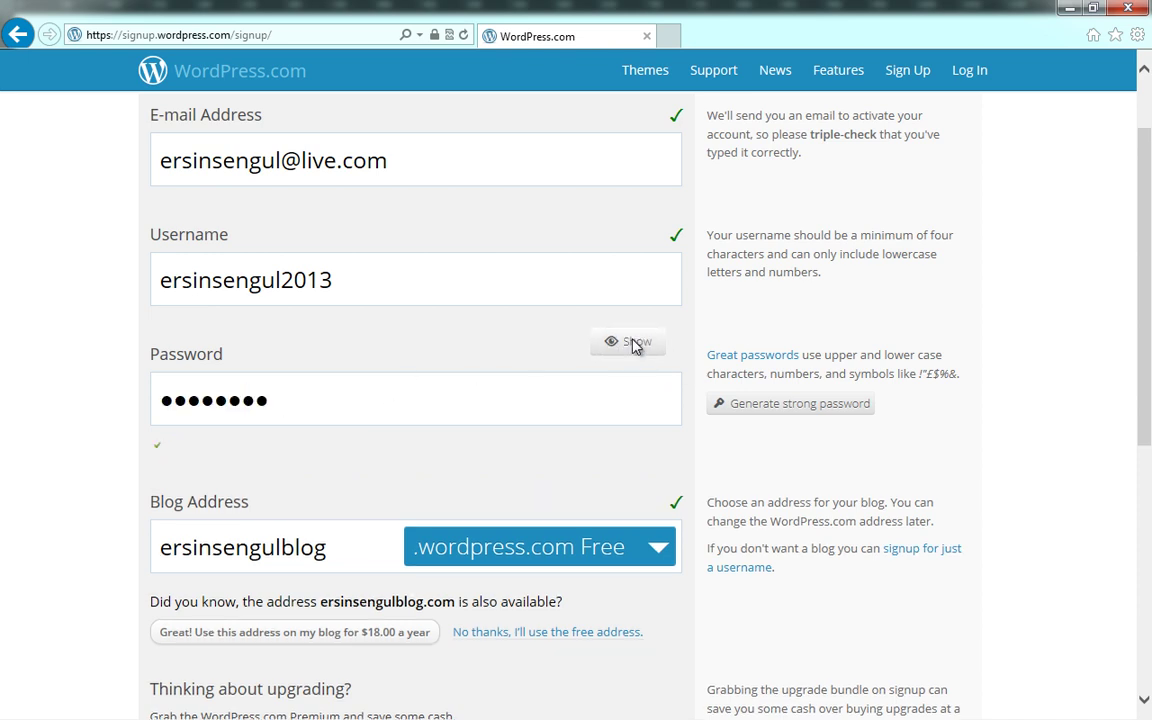
left_click_drag(430, 391, 155, 383)
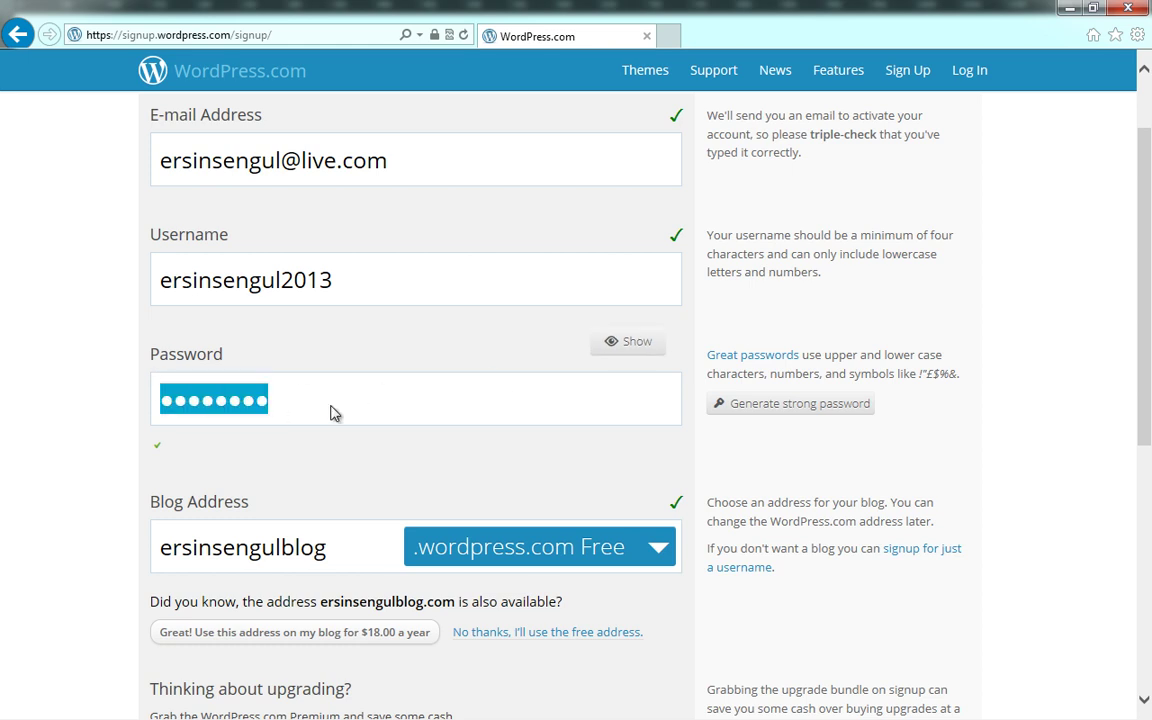
type("*******")
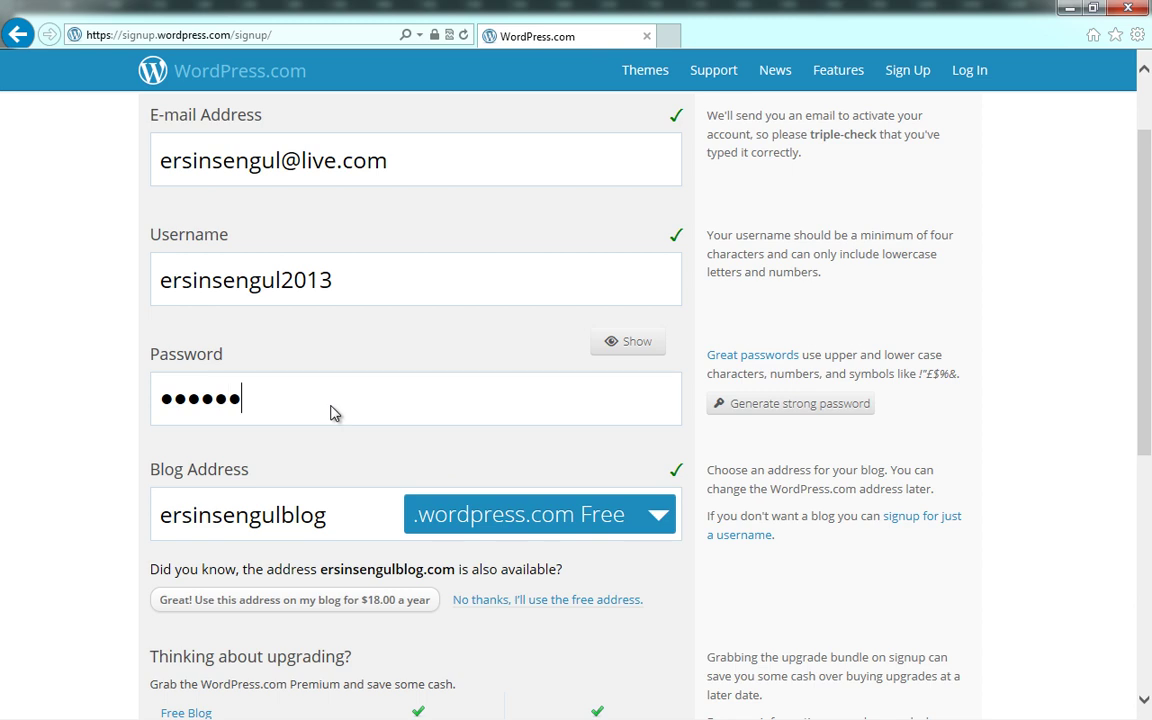
type("**")
left_click_drag(357, 404, 148, 399)
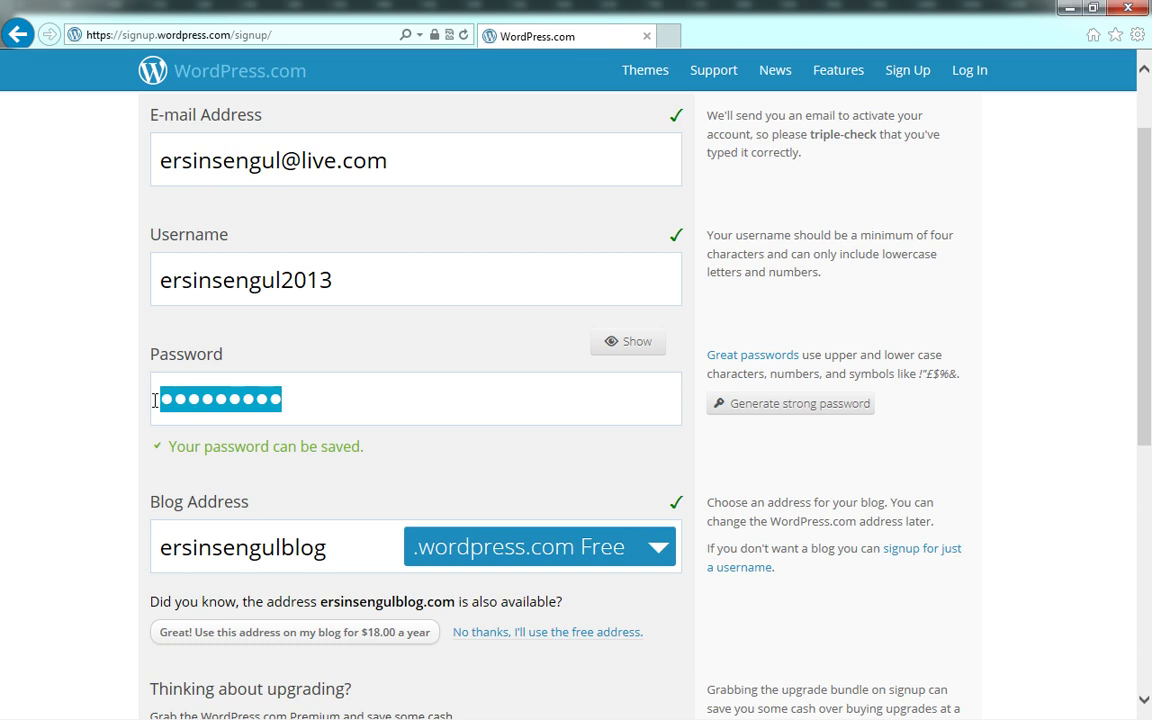
left_click(293, 397)
Trim 'blog' from the suggested blog address and remove the underscore
scroll(316, 393, "down", 3)
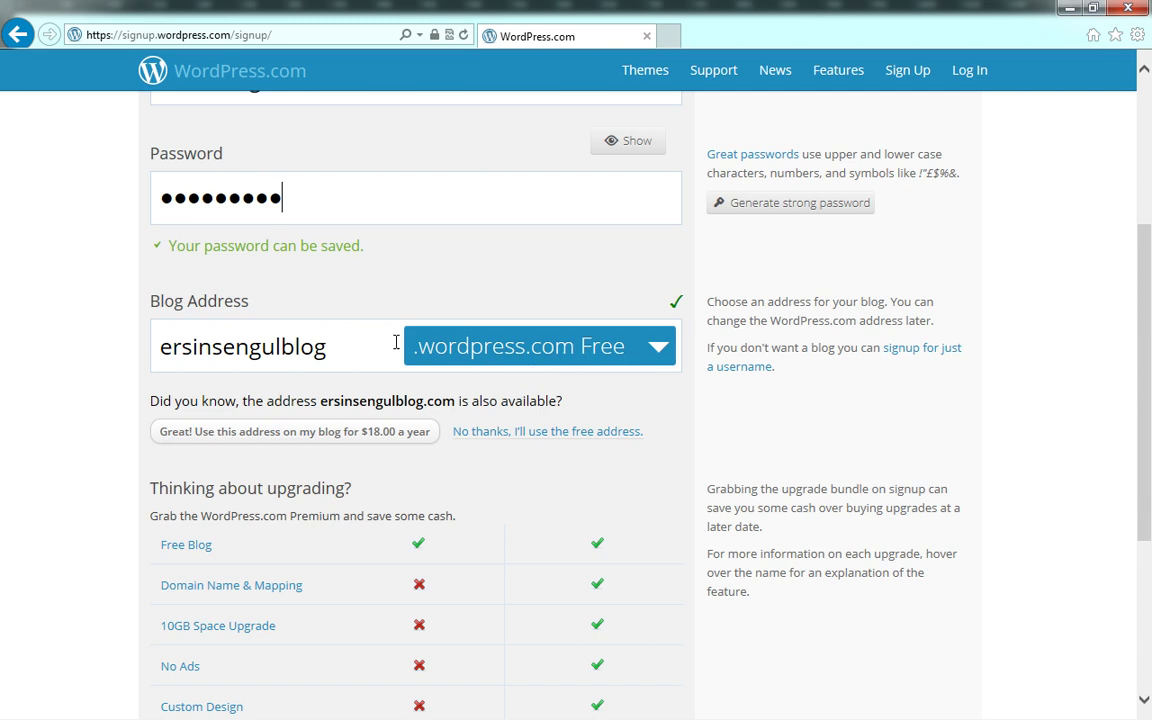
left_click_drag(329, 340, 284, 343)
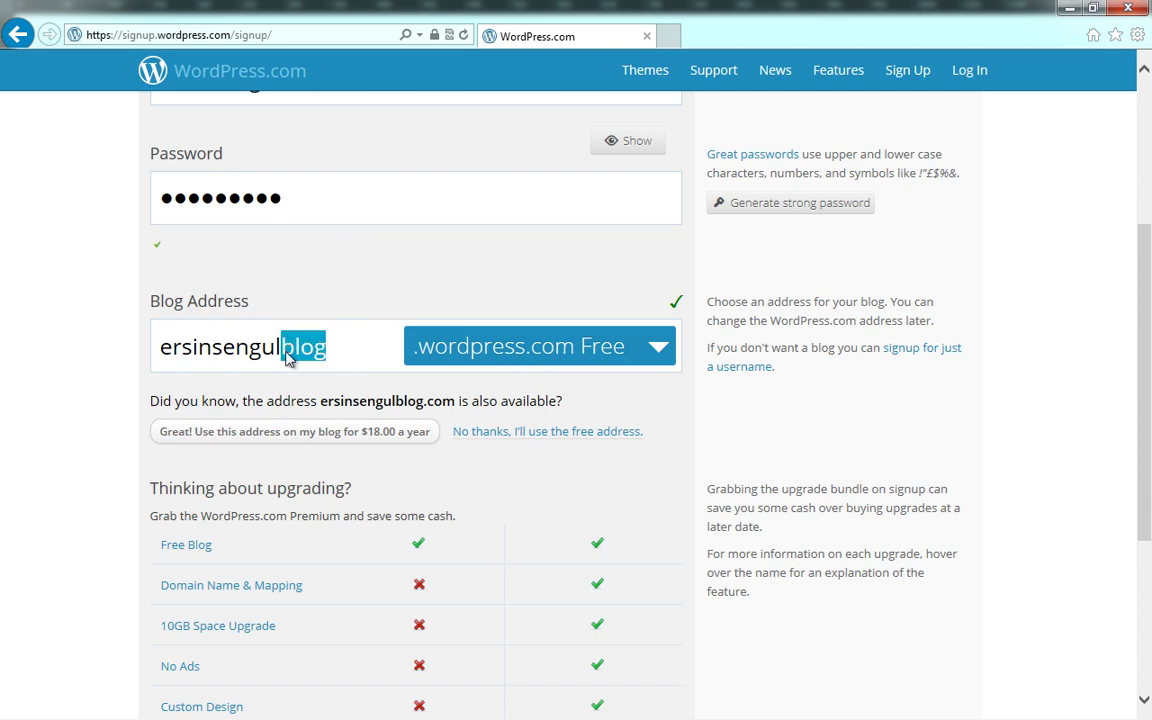
key("BackSpace")
left_click(213, 345)
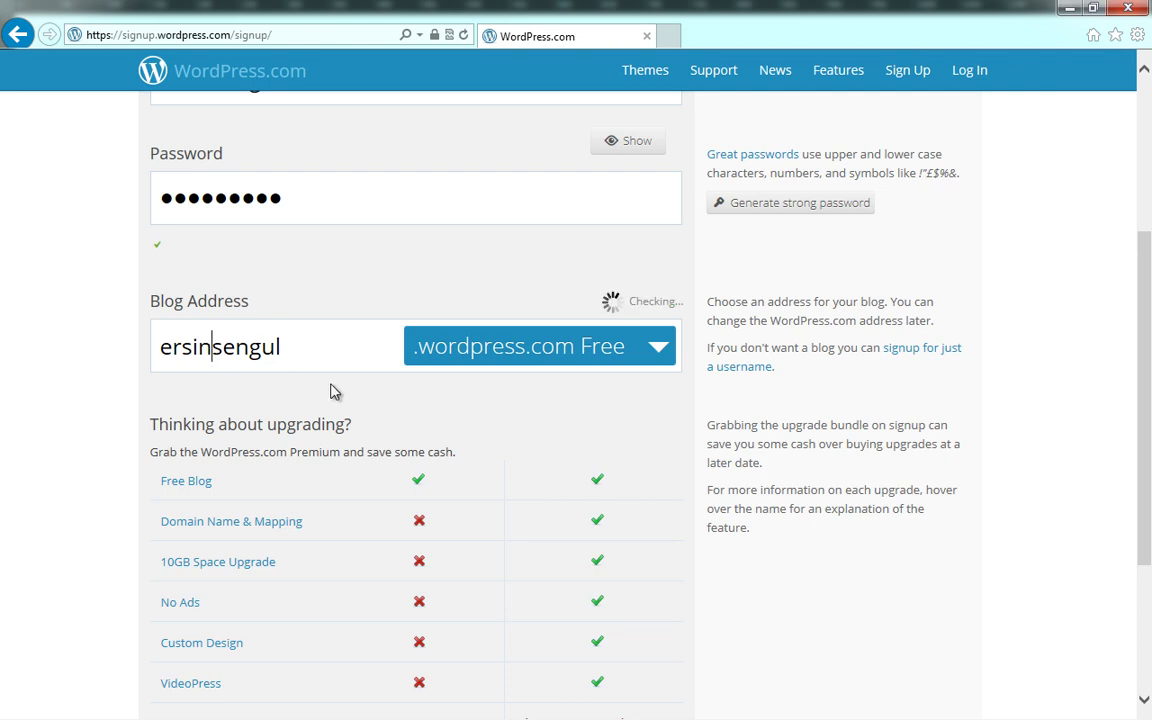
type("_")
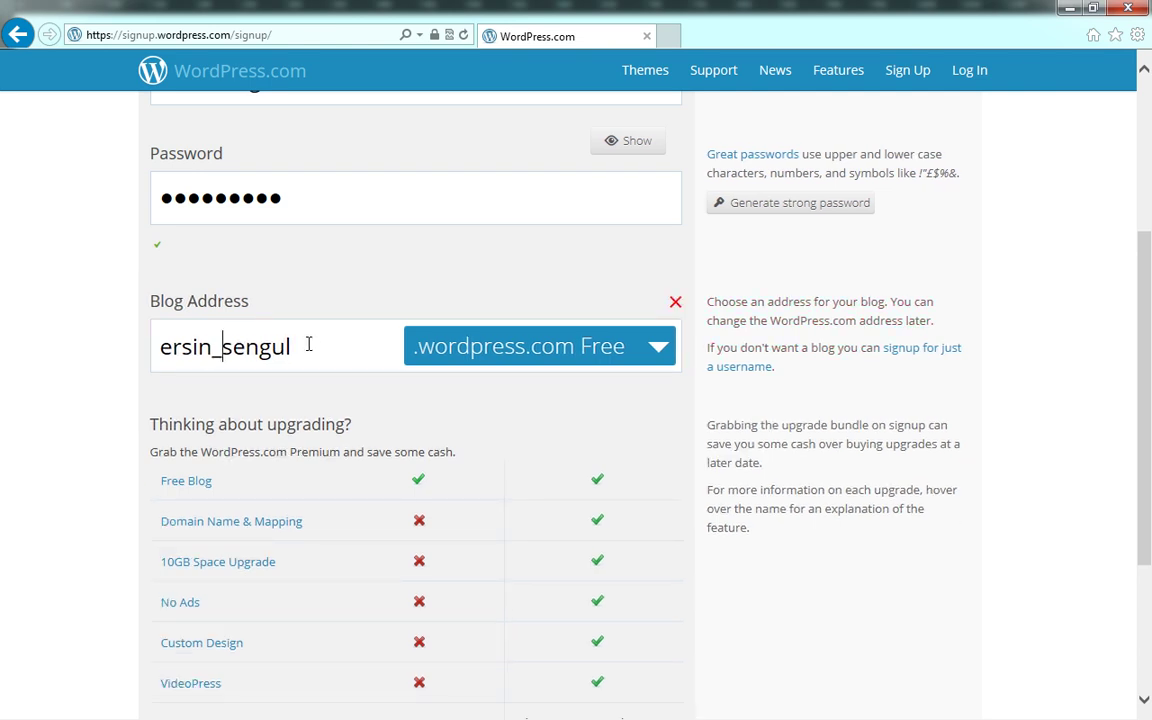
left_click_drag(309, 345, 158, 345)
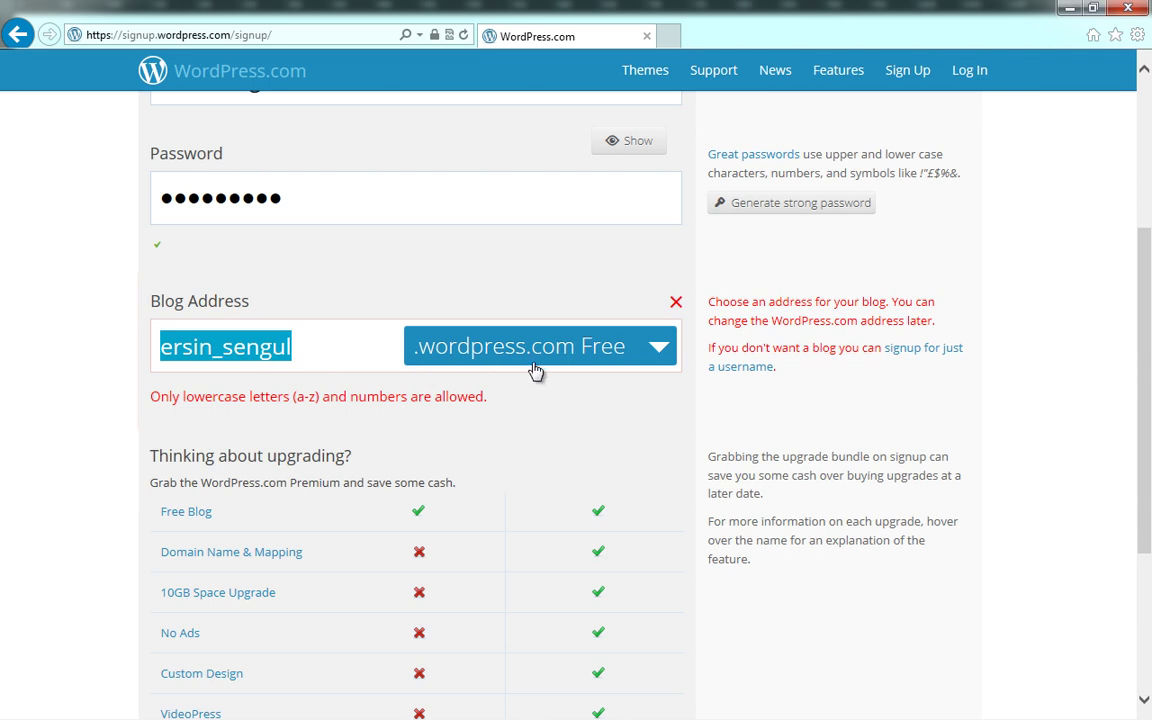
left_click(221, 347)
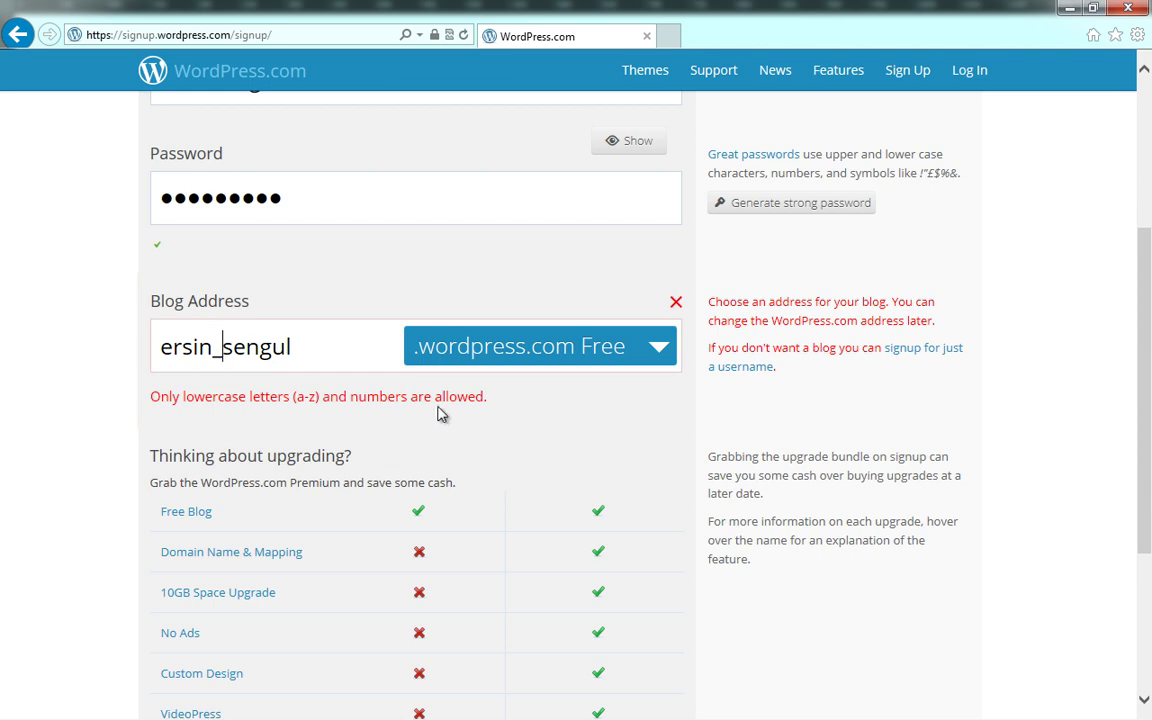
key("BackSpace")
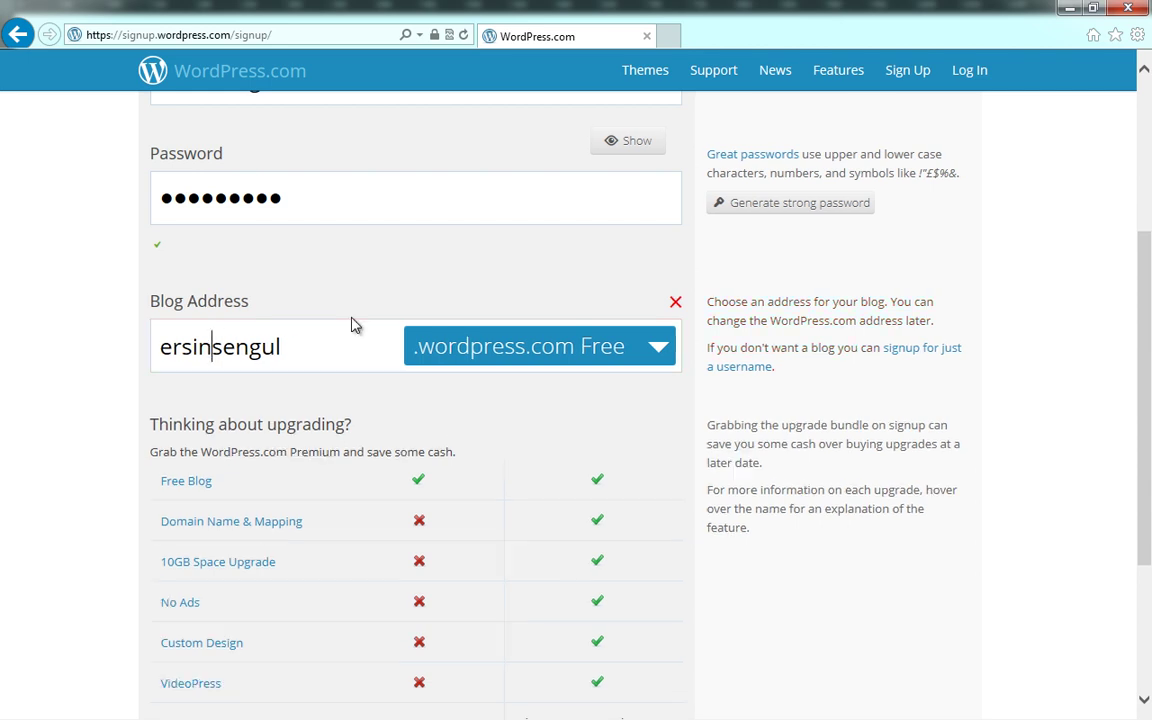
Append 2013 to the blog address so the name is available
left_click_drag(304, 342, 155, 330)
left_click(303, 345)
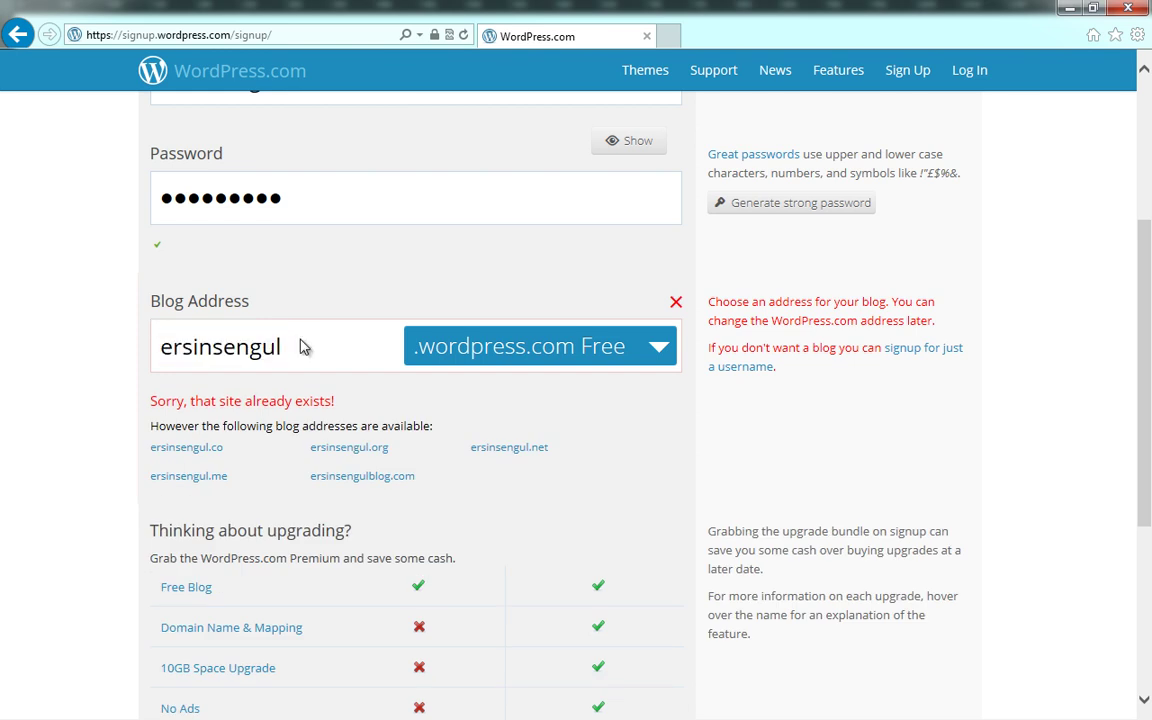
type("2013")
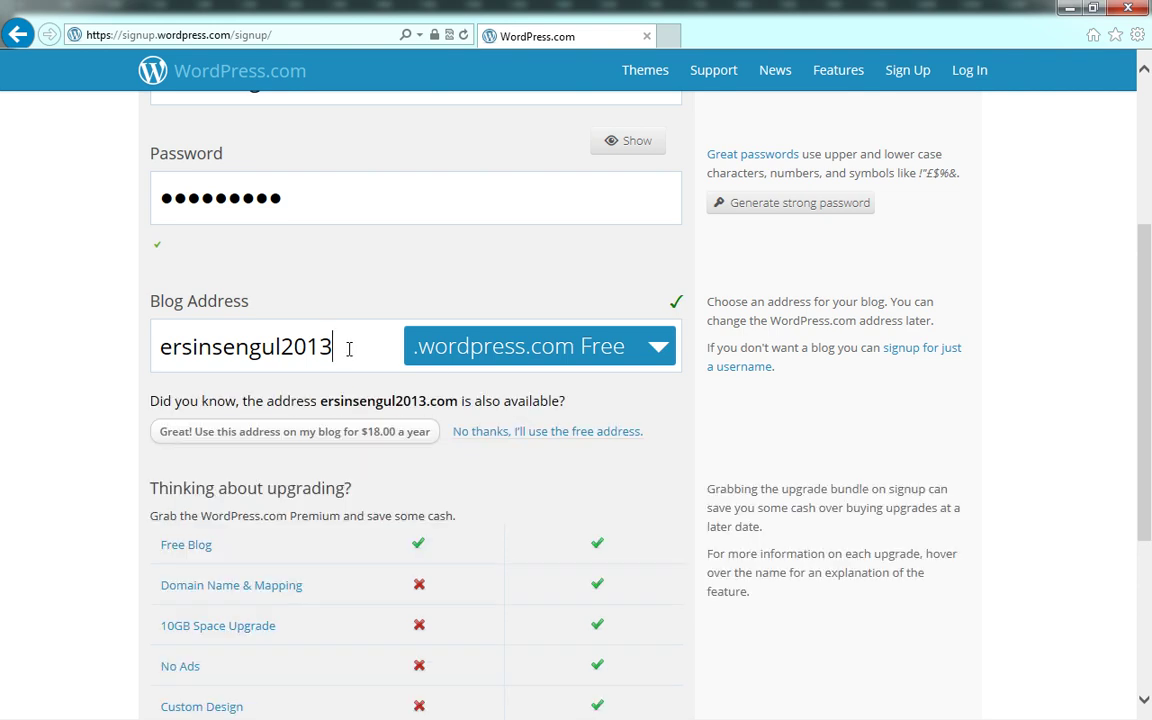
mouse_move(678, 299)
left_click_drag(202, 348, 266, 348)
left_click(348, 352)
scroll(555, 368, "down", 3)
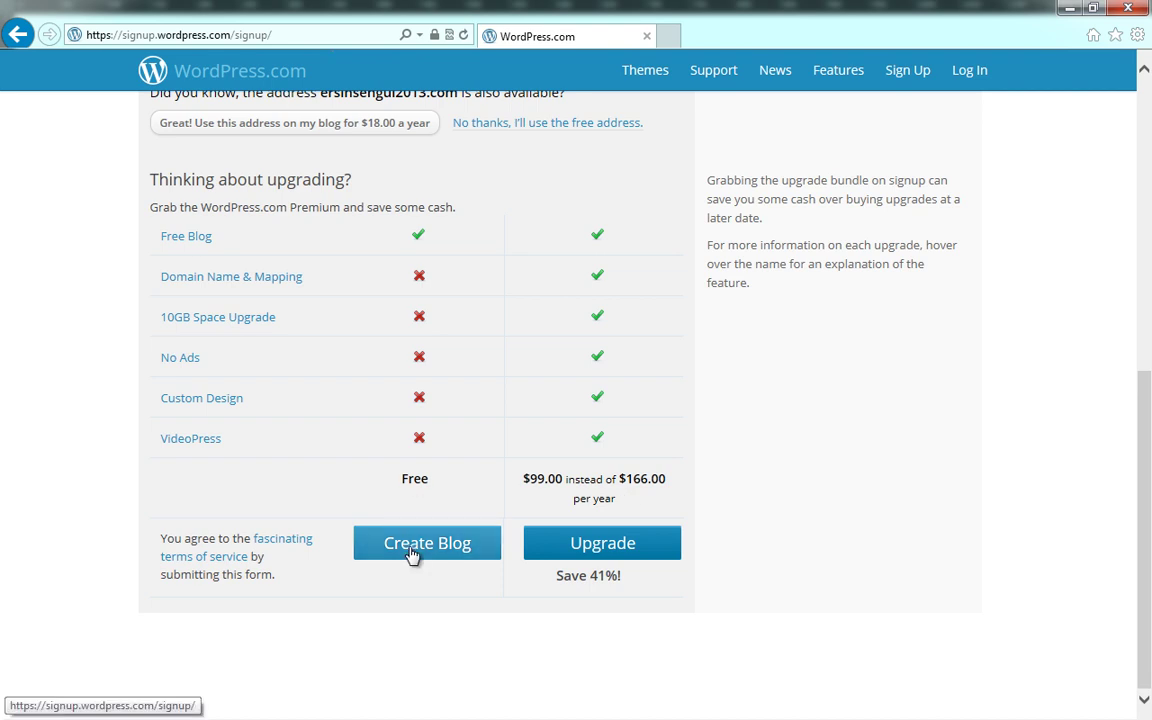
Submit the sign-up form with Create Blog under the Free plan
double_click(430, 479)
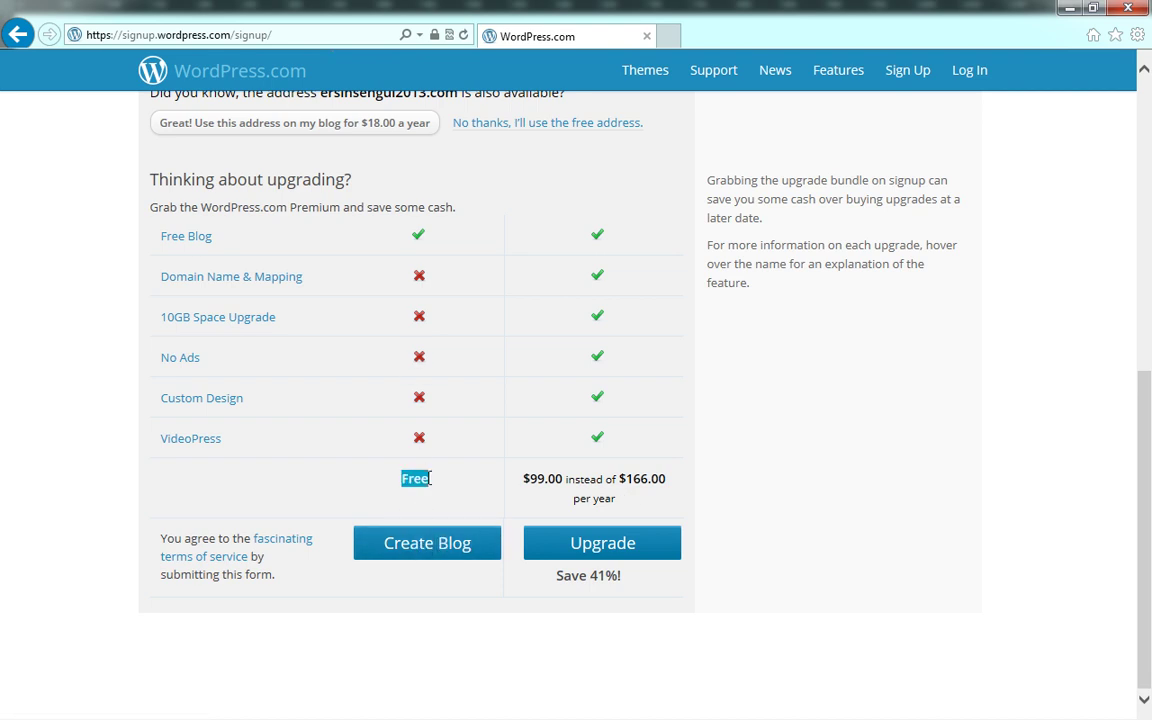
left_click(420, 547)
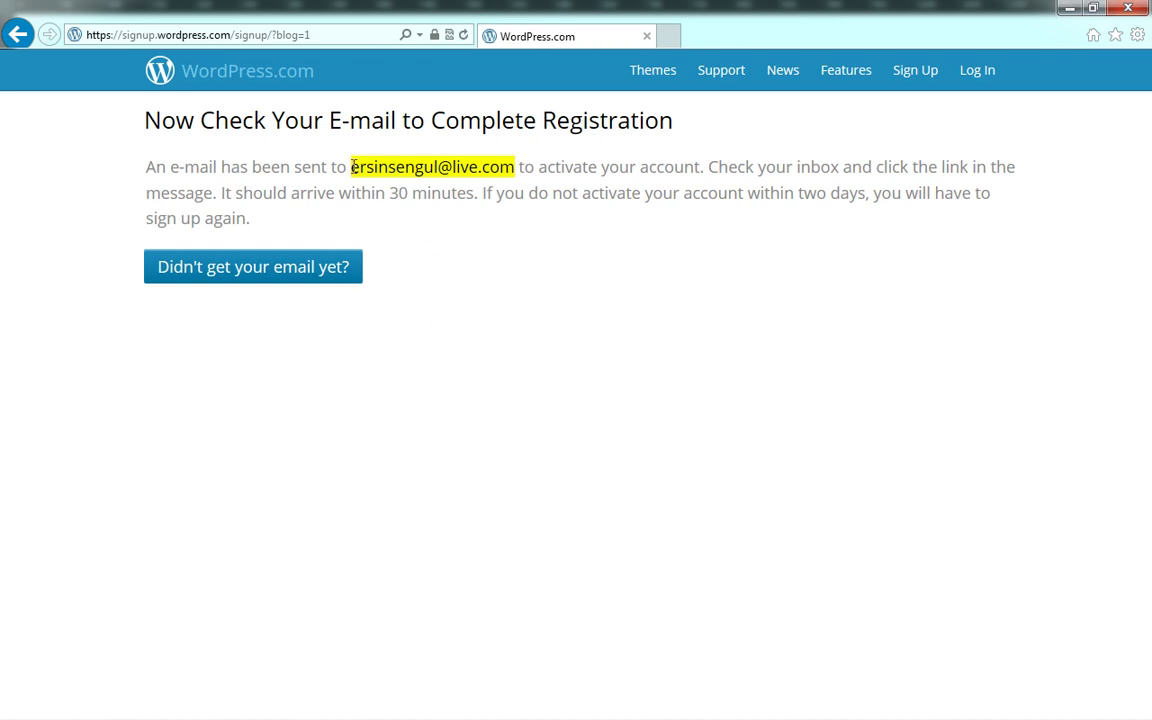
Highlight the recipient e-mail address and 30-minute arrival notice on the confirmation page
left_click_drag(350, 167, 503, 168)
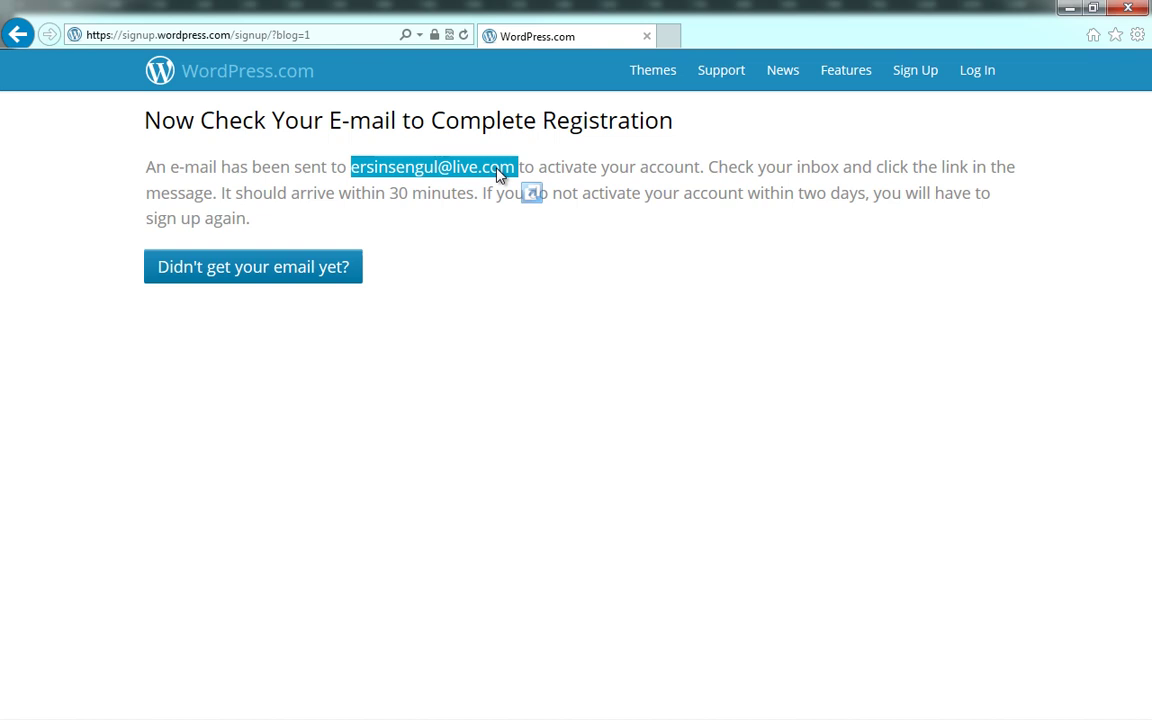
left_click(488, 175)
left_click_drag(391, 194, 444, 193)
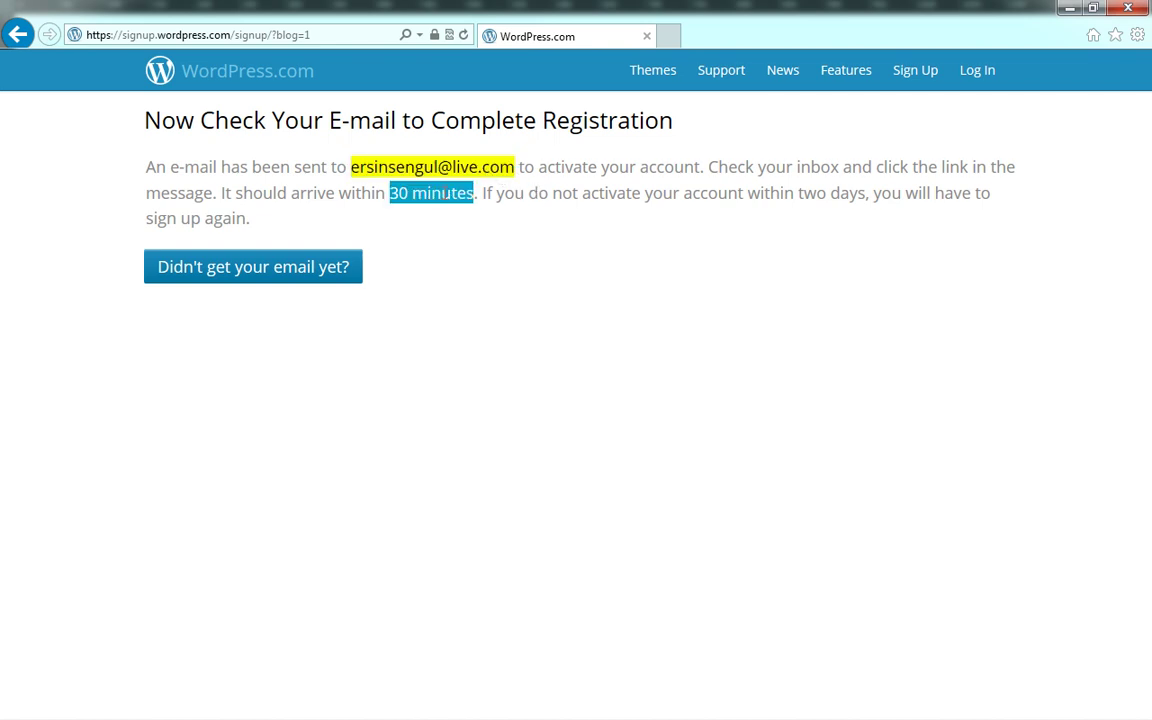
left_click(447, 217)
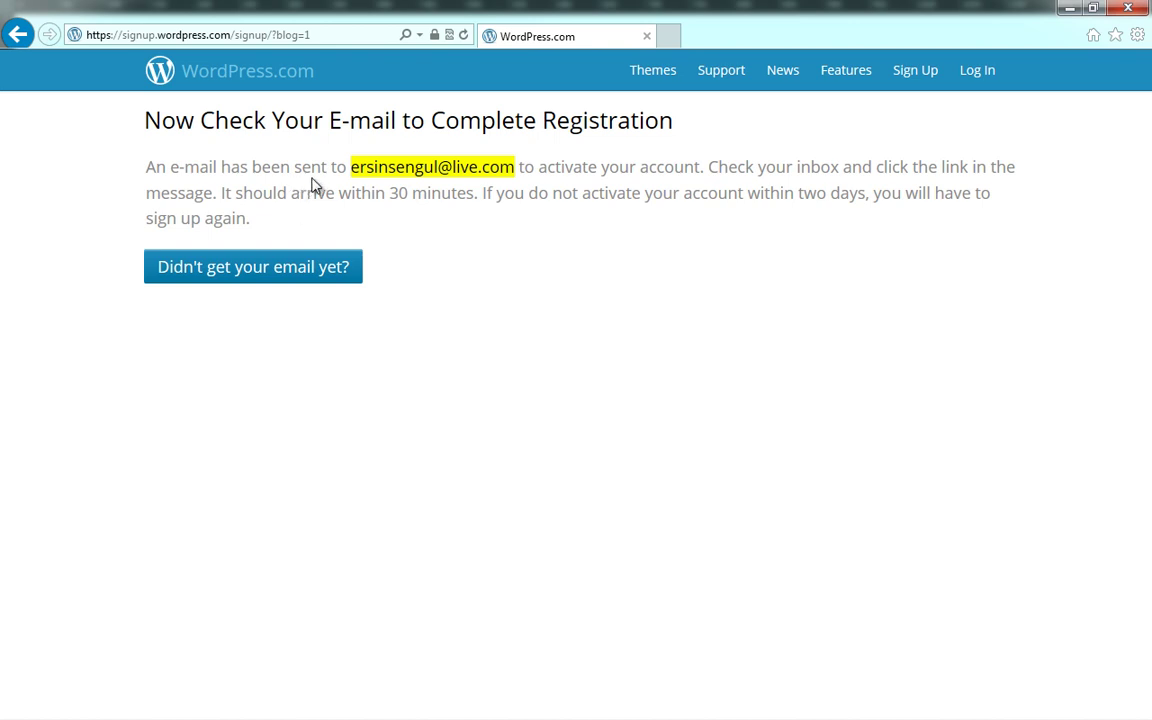
left_click_drag(353, 168, 510, 174)
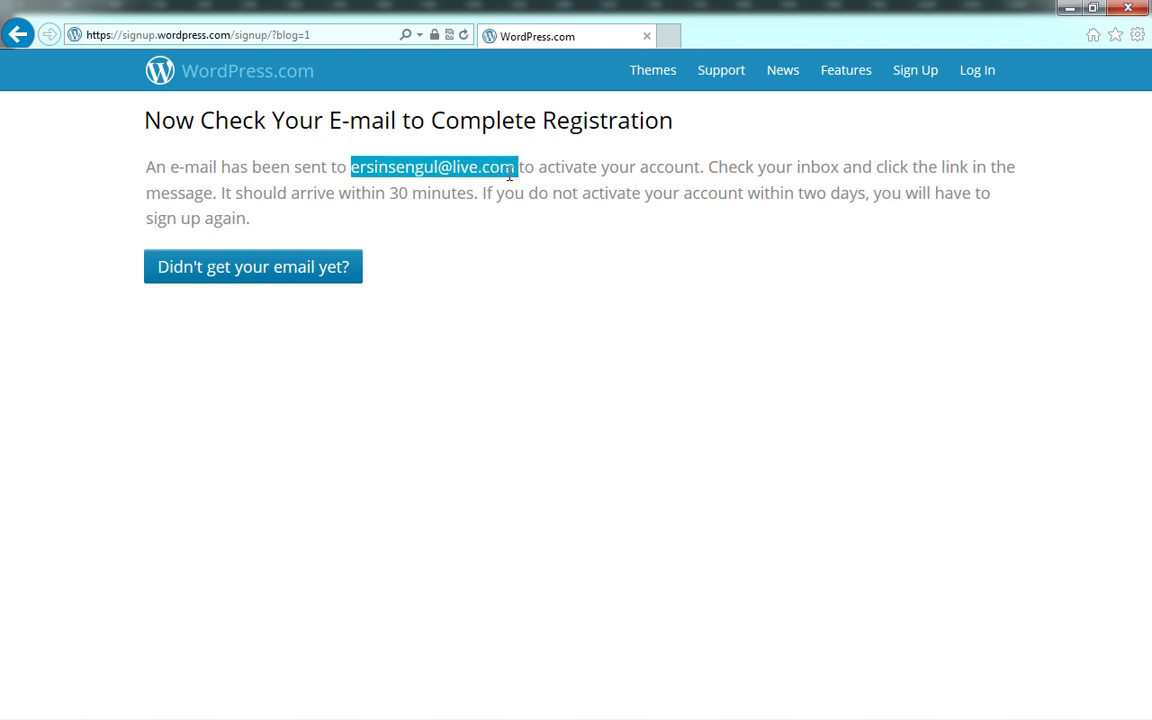
left_click_drag(510, 174, 508, 270)
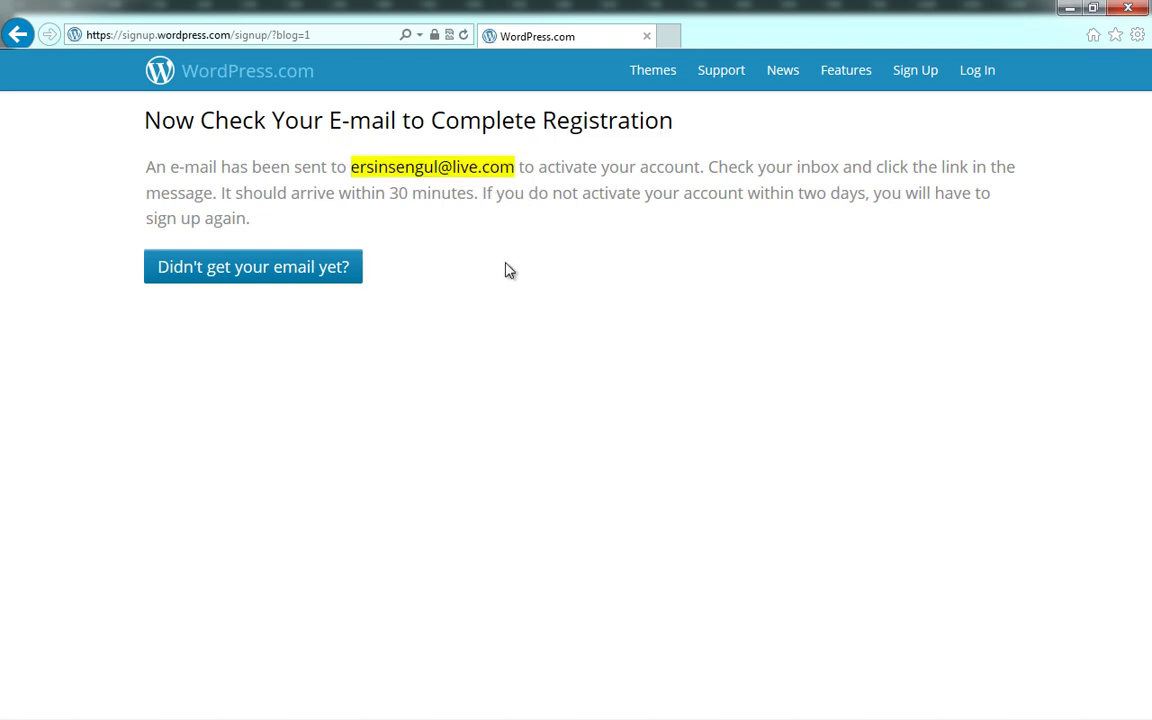
left_click_drag(350, 201, 499, 237)
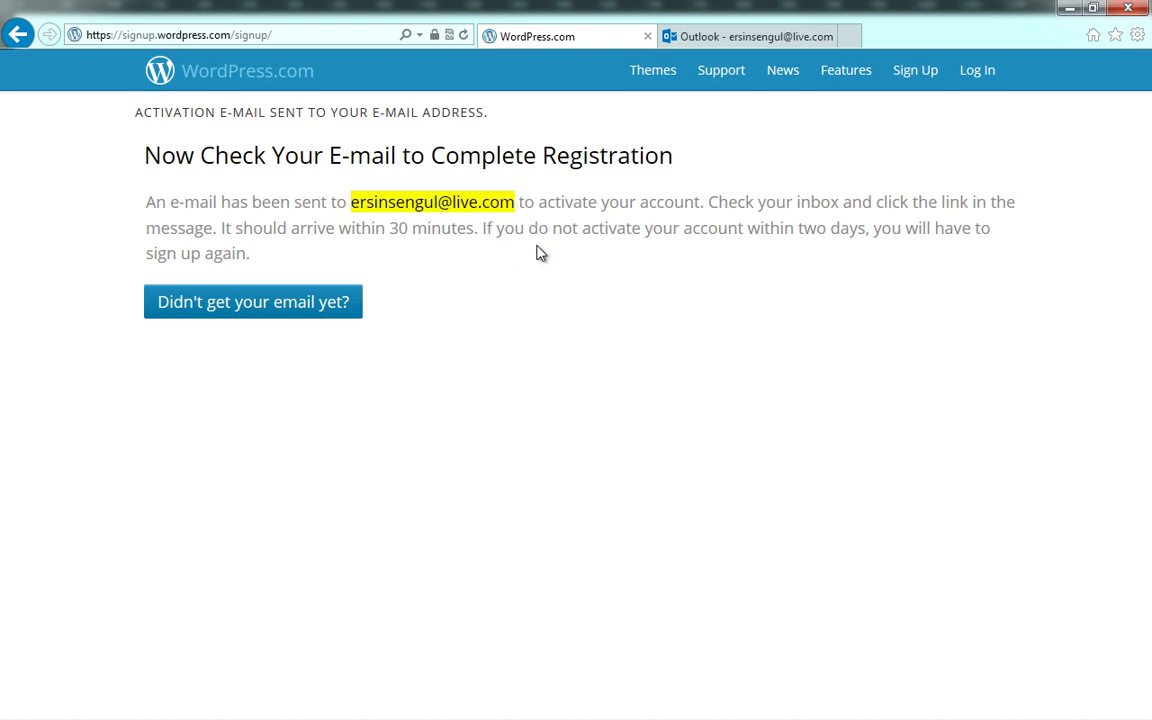
Go to the login page, enter the new account's username and password, and submit
left_click(981, 80)
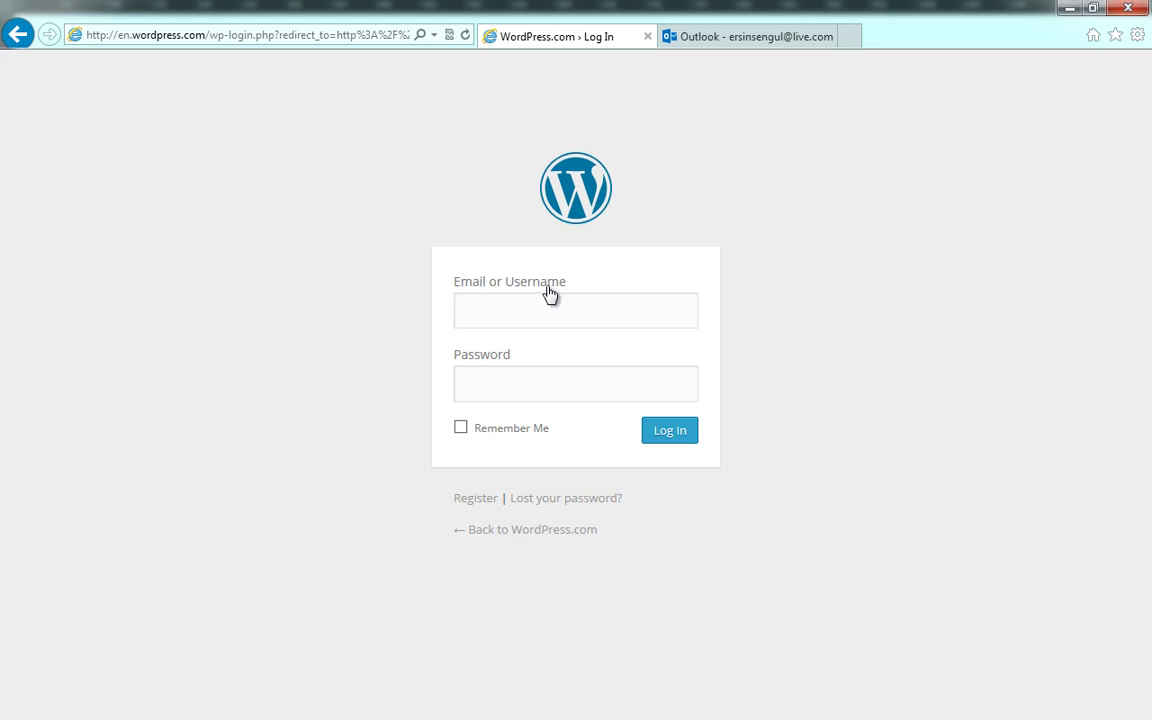
key("Tab")
type("•••••••••")
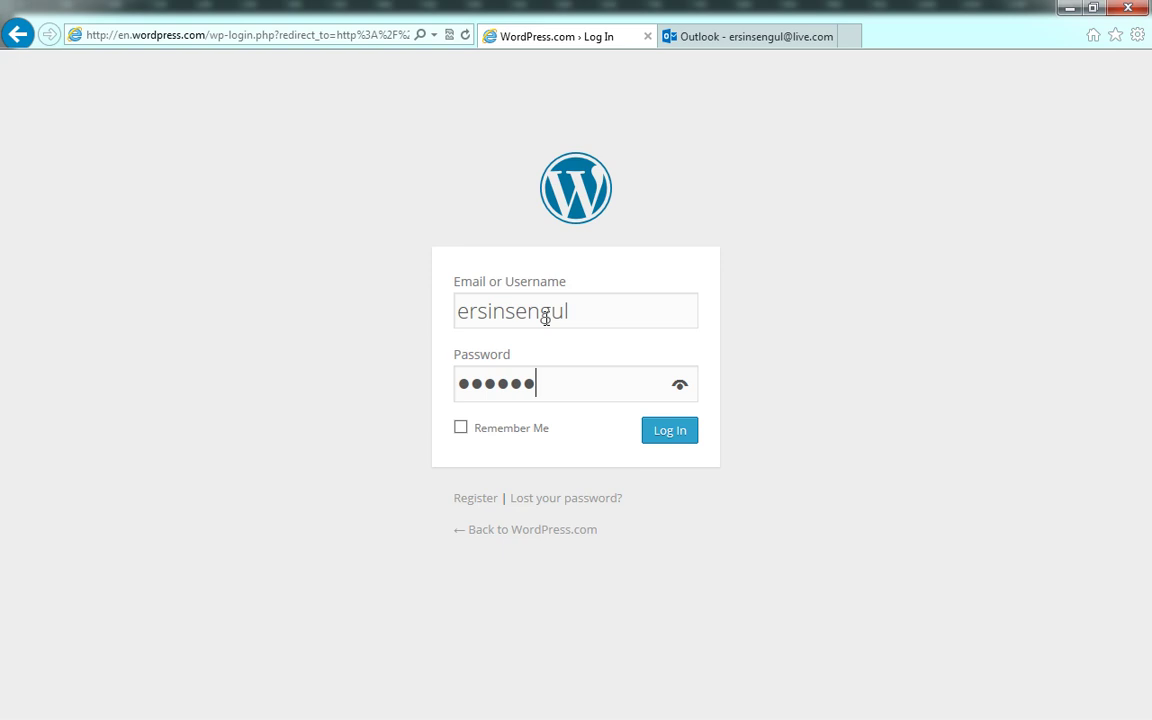
left_click(665, 438)
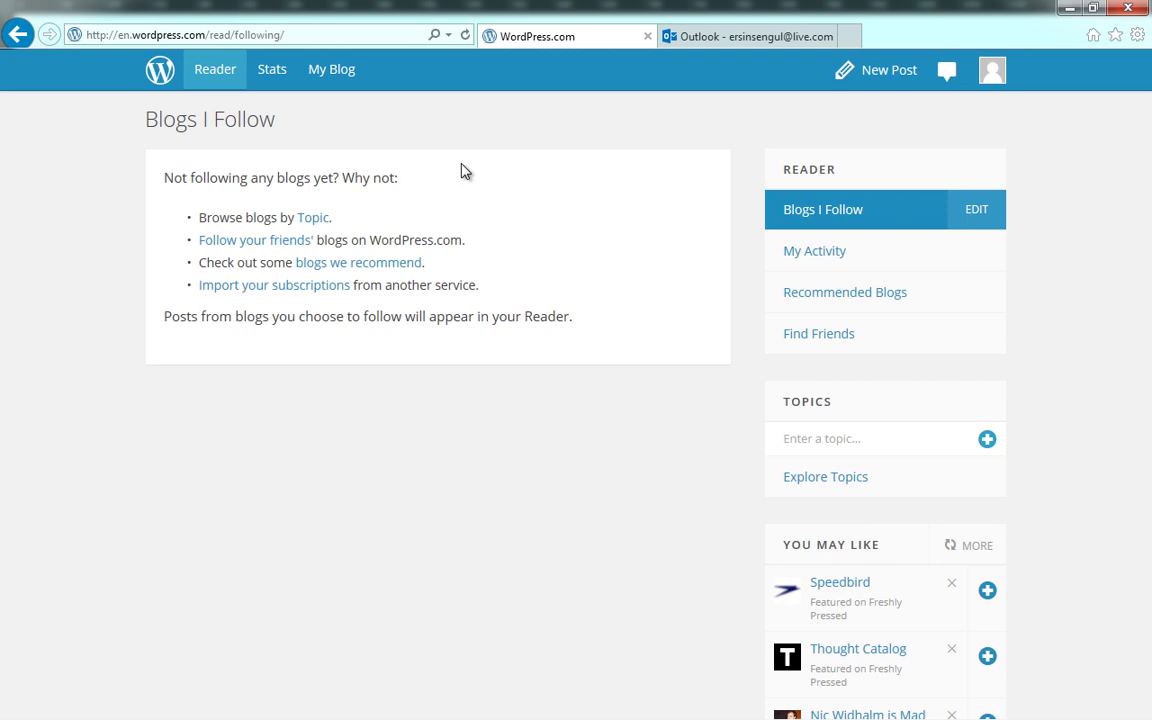
Open a new browser tab once the Blogs I Follow reader loads
left_click(849, 36)
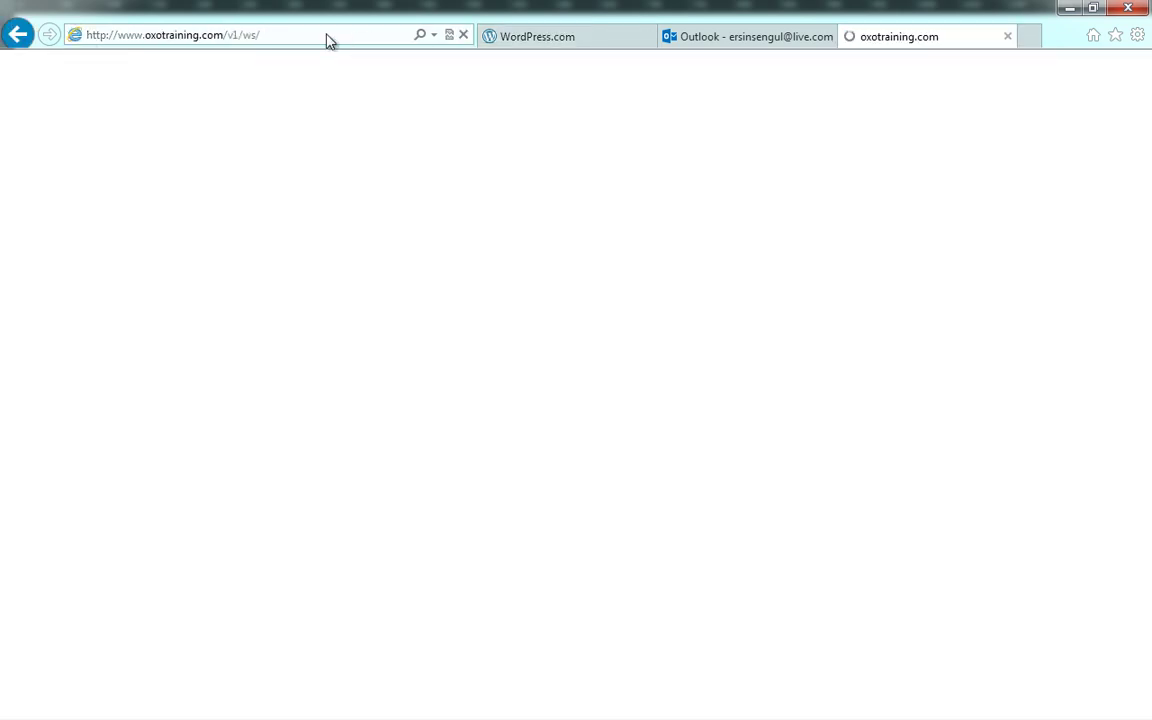
Load the new blog's .wordpress.com address to view its Developer front page
left_click(326, 34)
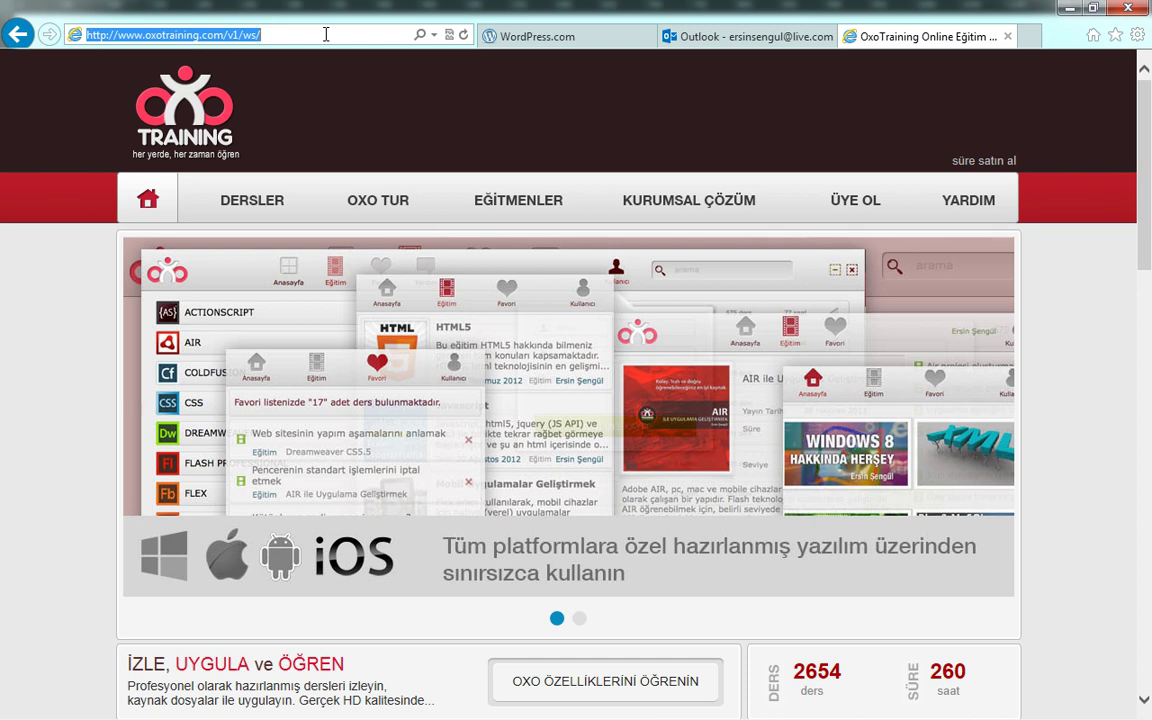
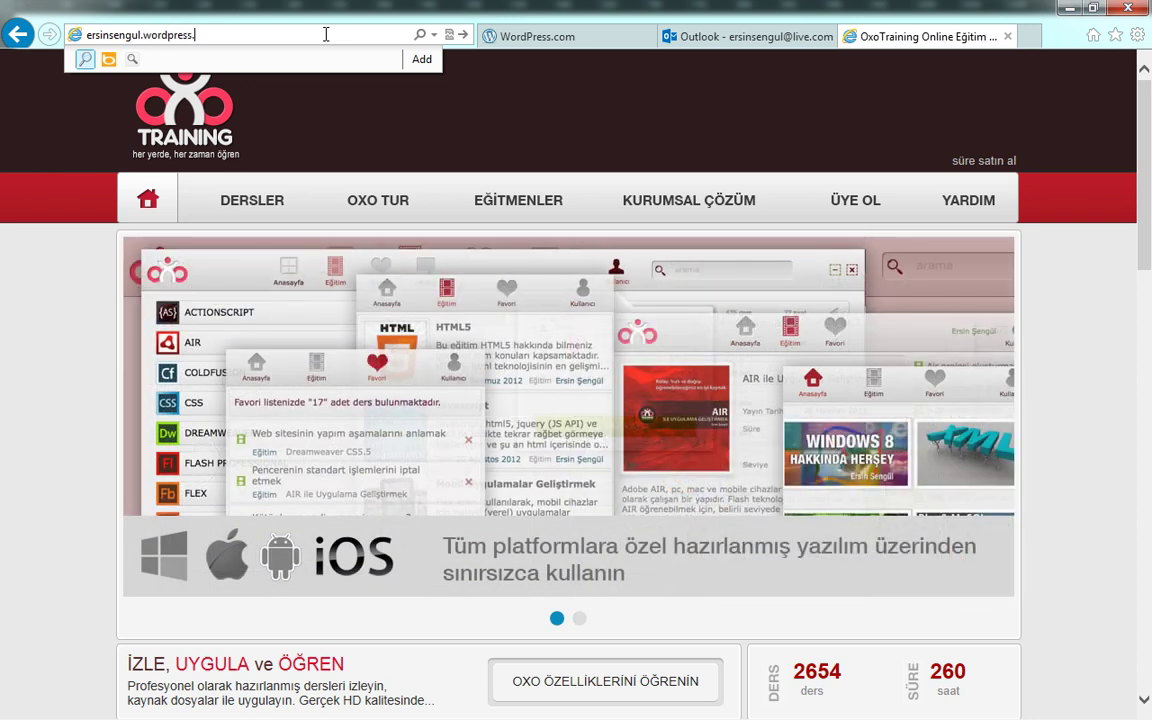
key("Return")
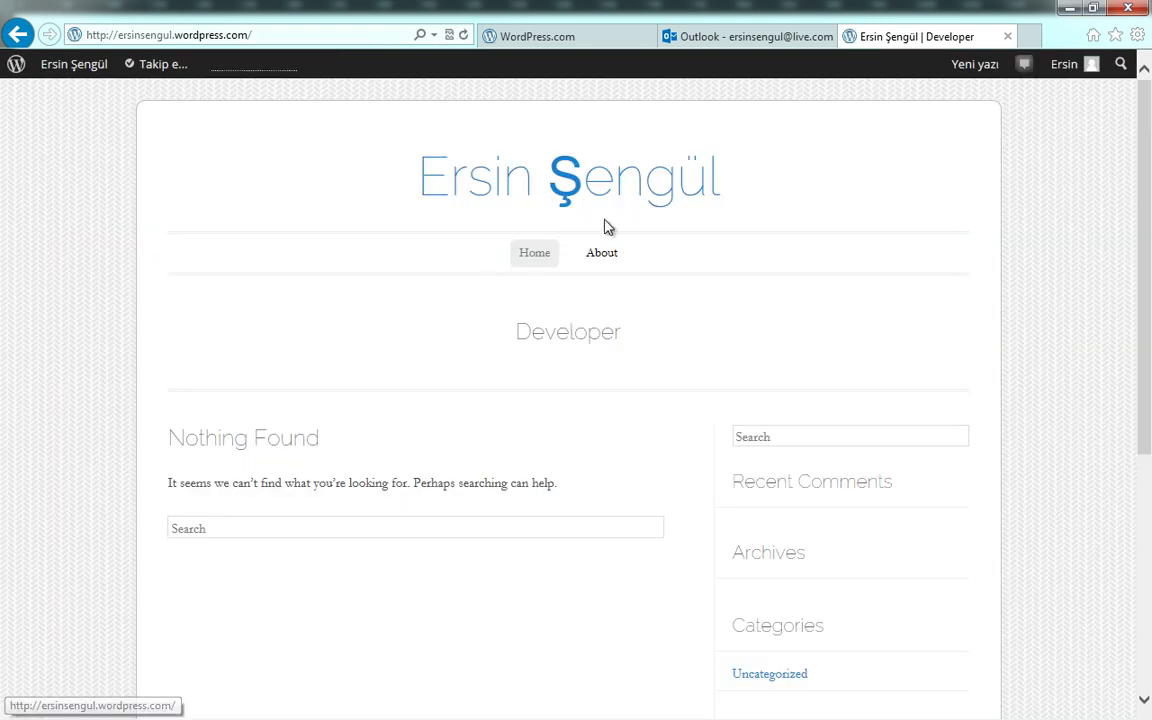
scroll(643, 345, "down", 5)
scroll(643, 352, "up", 5)
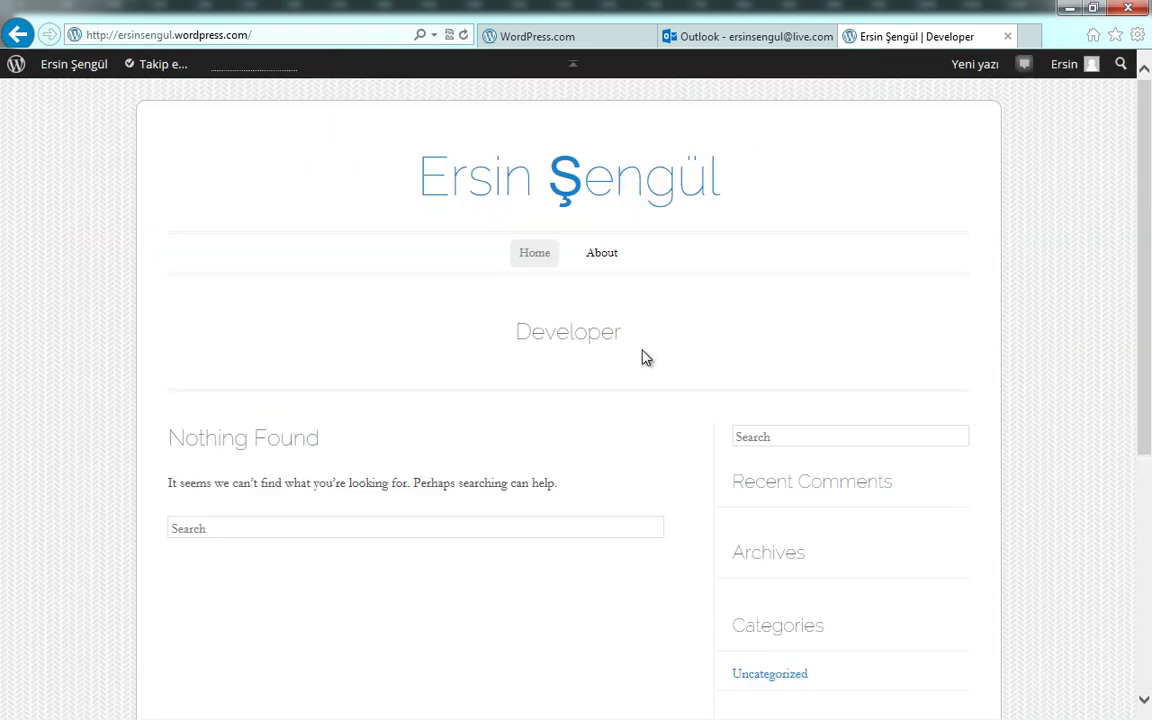